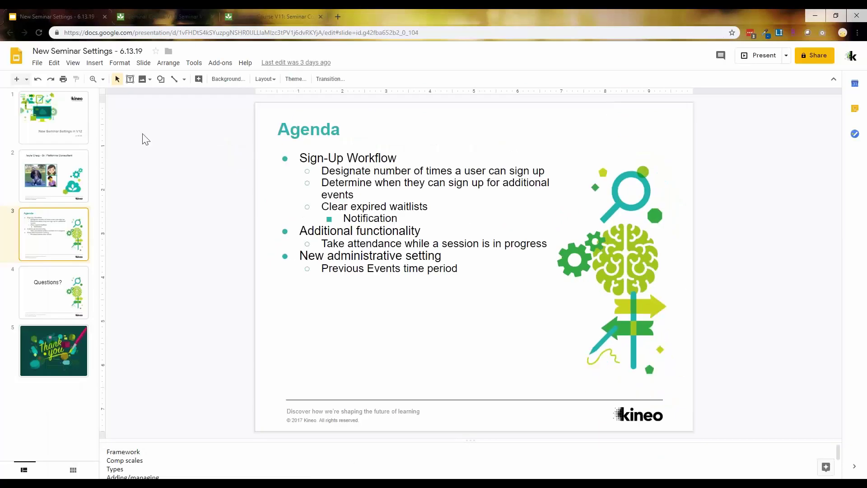
Switch to the Seminar Course V12 tab and move the presentation window out of the way
{"action": "left_click", "coordinate": [144, 17]}
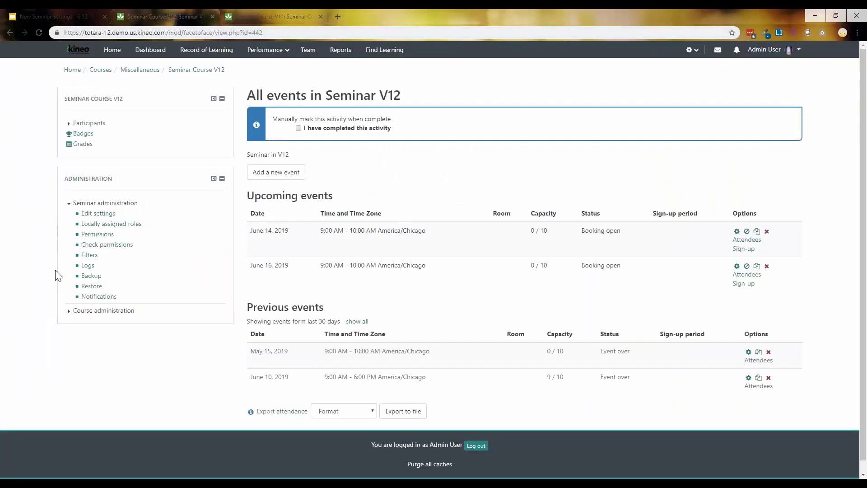
{"action": "left_click_drag", "start_coordinate": [59, 22], "coordinate": [63, 34]}
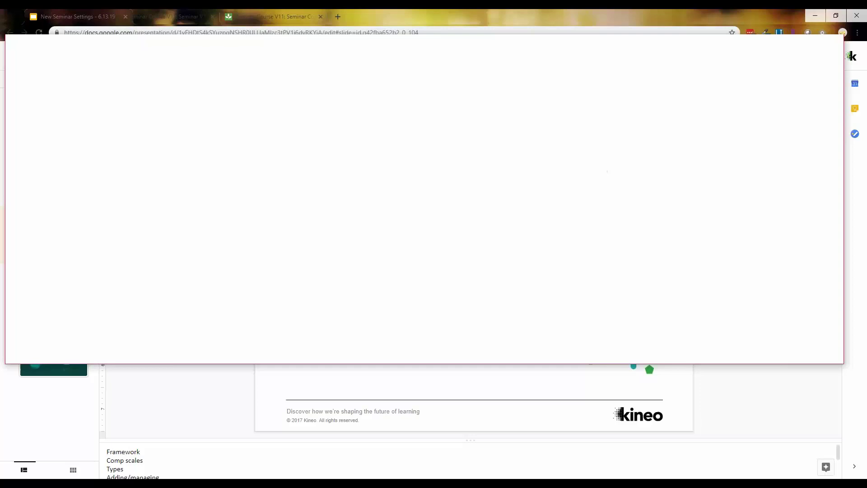
{"action": "key", "text": "super+Down"}
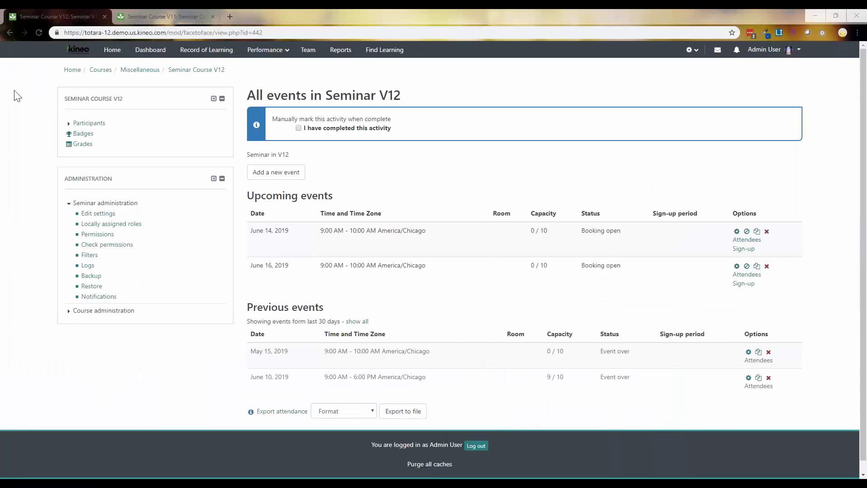
Open the Seminar V12 settings at 125% zoom and scroll to the Sign-up Workflow section
{"action": "left_click", "coordinate": [96, 215]}
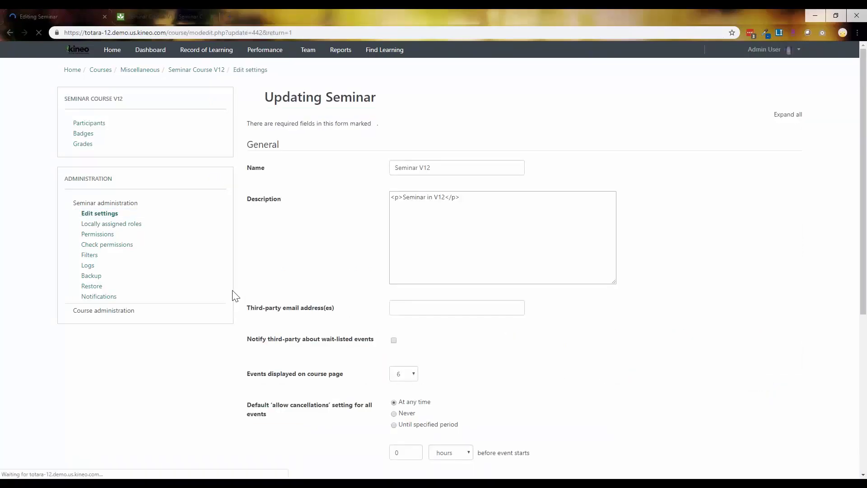
{"action": "key", "text": "ctrl+plus"}
{"action": "key", "text": "ctrl+plus"}
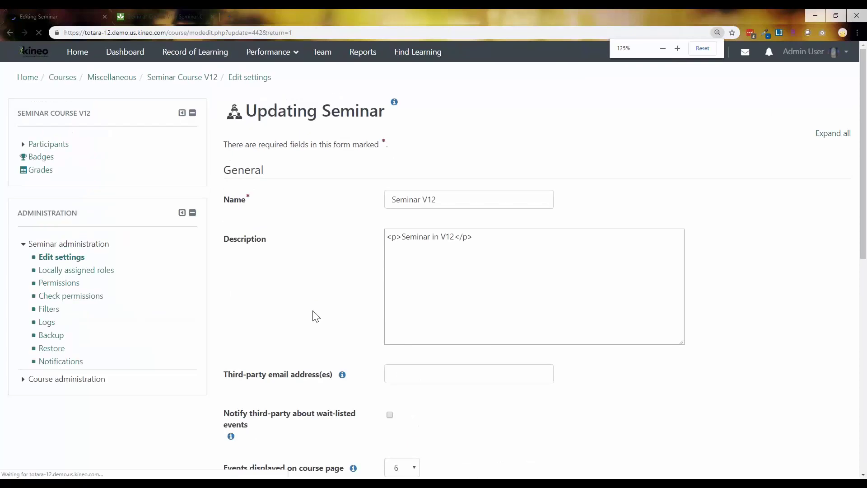
{"action": "scroll", "coordinate": [314, 314], "scroll_direction": "down", "scroll_amount": 5}
{"action": "scroll", "coordinate": [317, 318], "scroll_direction": "down", "scroll_amount": 5}
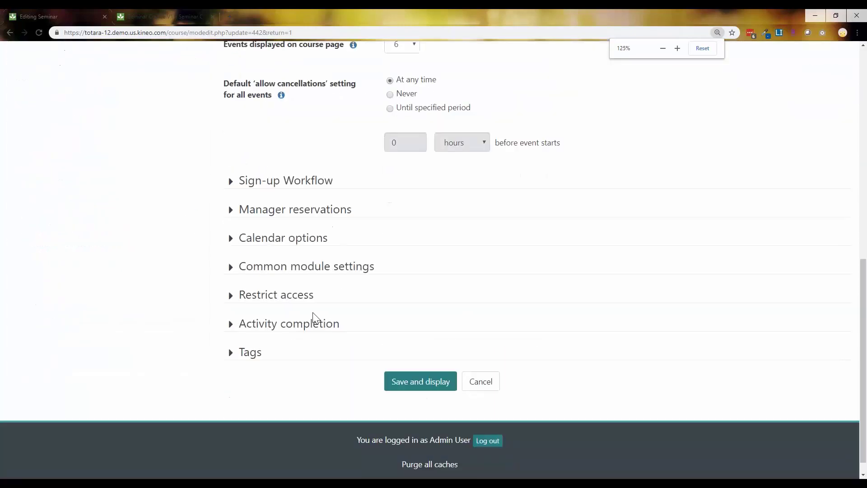
{"action": "scroll", "coordinate": [293, 271], "scroll_direction": "up", "scroll_amount": 1}
{"action": "left_click", "coordinate": [236, 229]}
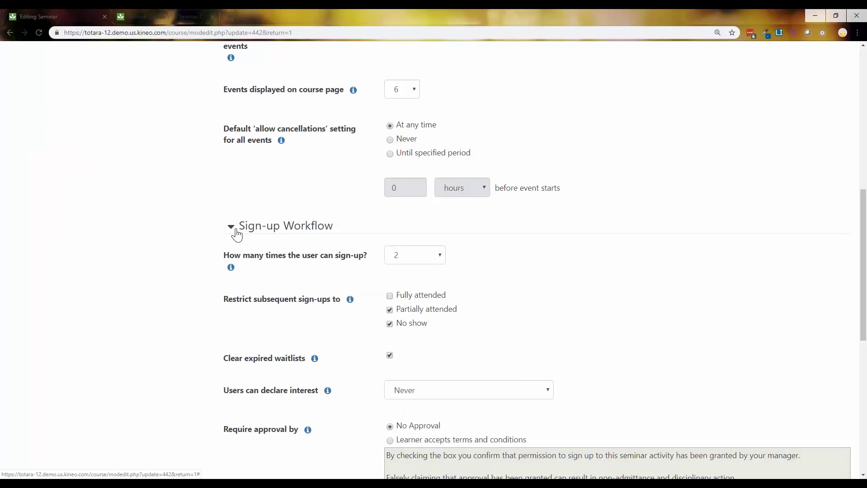
{"action": "scroll", "coordinate": [206, 246], "scroll_direction": "down", "scroll_amount": 2}
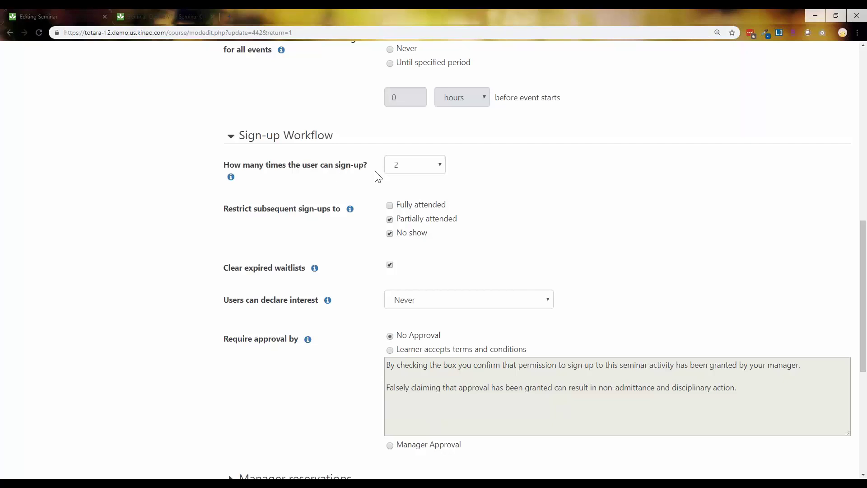
{"action": "left_click", "coordinate": [412, 173]}
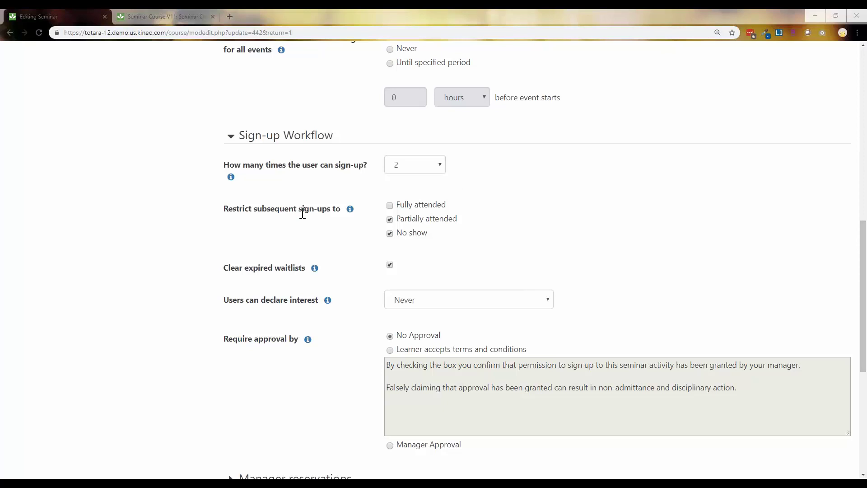
{"action": "left_click", "coordinate": [387, 215]}
{"action": "left_click", "coordinate": [389, 219]}
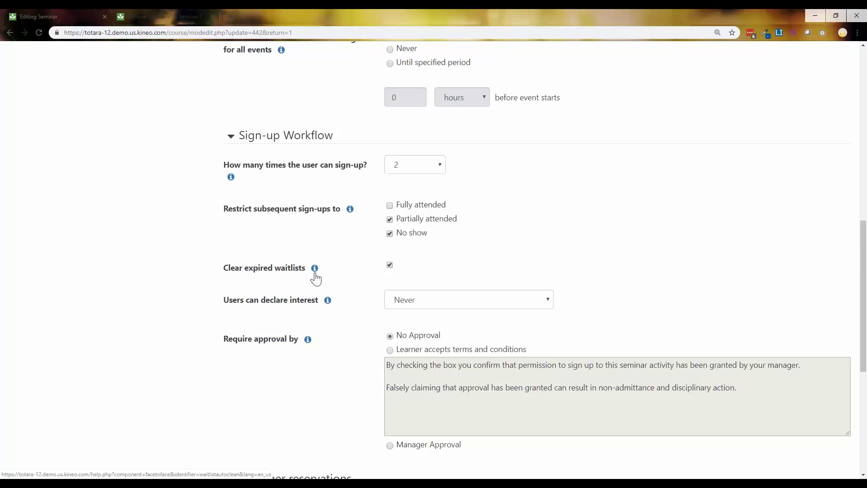
Read the Clear expired waitlists help and highlight the notification name in it
{"action": "left_click", "coordinate": [315, 268]}
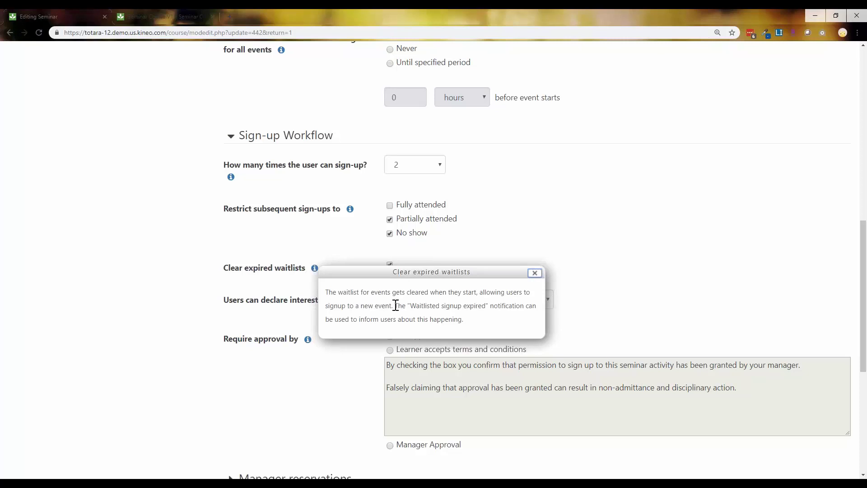
{"action": "mouse_move", "coordinate": [401, 308]}
{"action": "left_mouse_down"}
{"action": "mouse_move", "coordinate": [489, 307]}
{"action": "mouse_move", "coordinate": [414, 311]}
{"action": "left_mouse_up"}
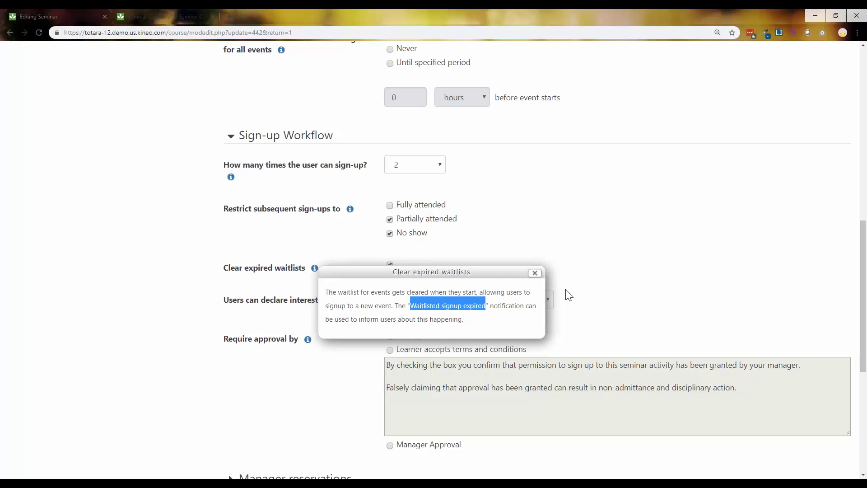
{"action": "left_click", "coordinate": [535, 273]}
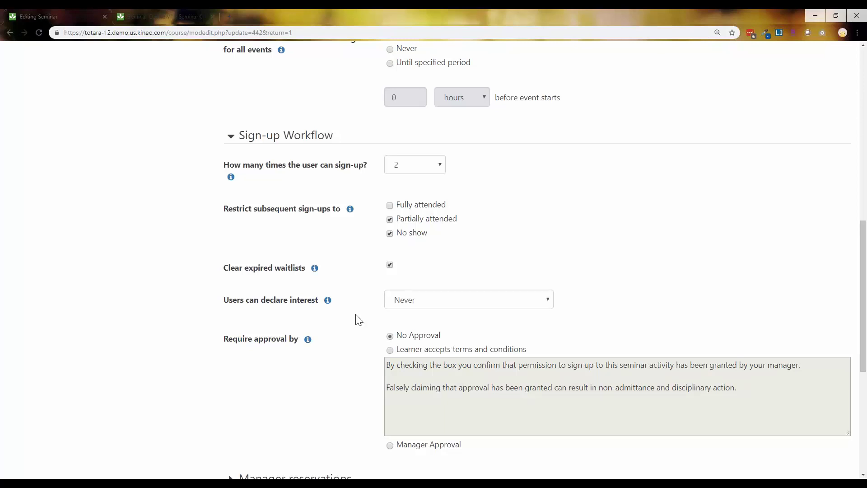
{"action": "scroll", "coordinate": [339, 417], "scroll_direction": "down", "scroll_amount": 1}
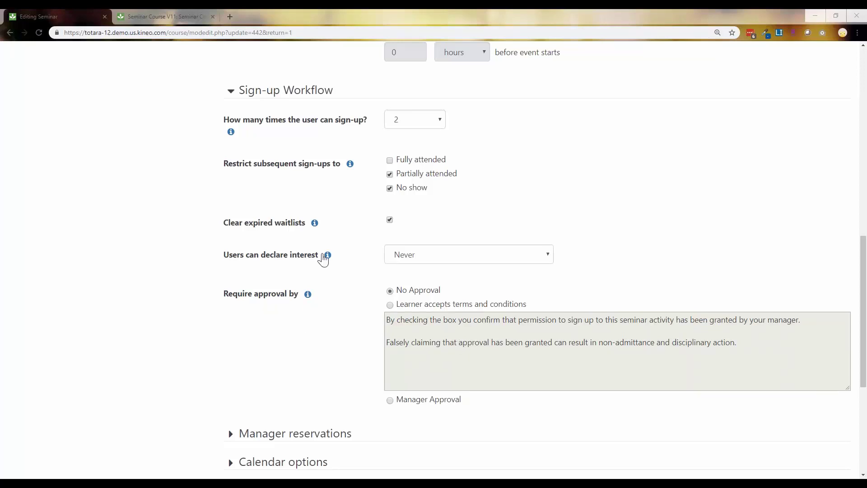
Copy 'Waitlisted signup expired' from the reopened Clear expired waitlists help text
{"action": "left_click", "coordinate": [314, 224]}
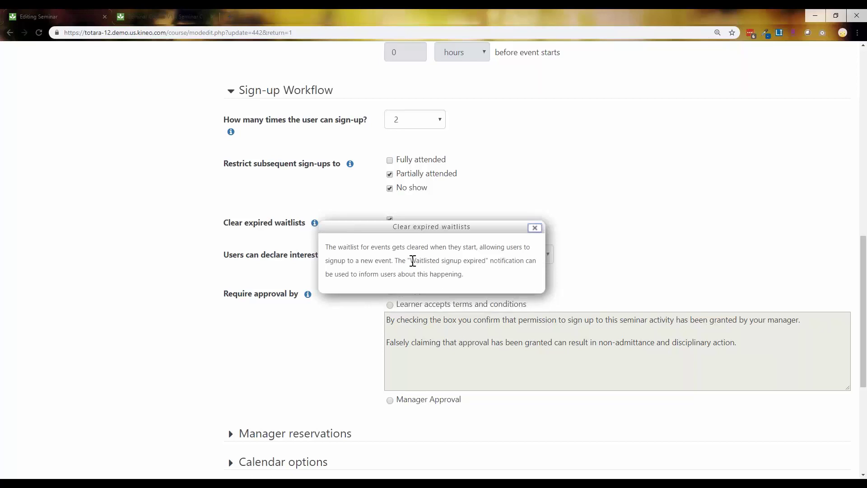
{"action": "left_click_drag", "start_coordinate": [412, 261], "coordinate": [486, 263]}
{"action": "right_click", "coordinate": [464, 261]}
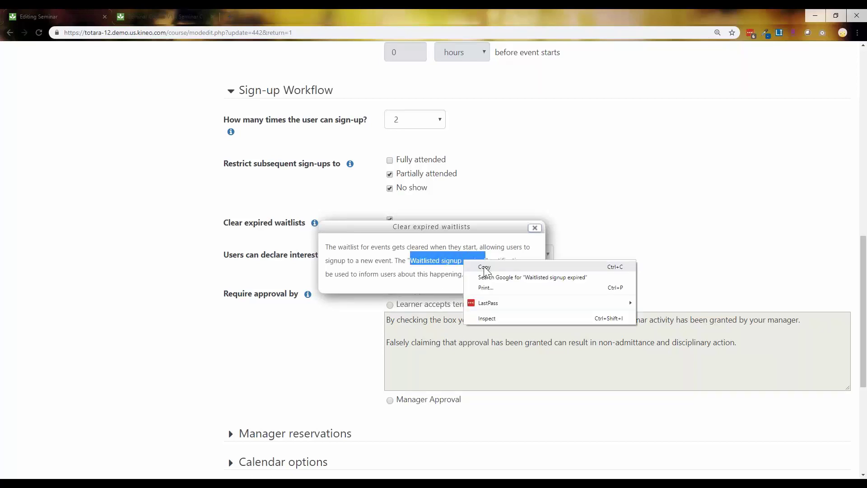
{"action": "left_click", "coordinate": [485, 267]}
{"action": "scroll", "coordinate": [253, 310], "scroll_direction": "up", "scroll_amount": 7}
{"action": "scroll", "coordinate": [255, 307], "scroll_direction": "up", "scroll_amount": 3}
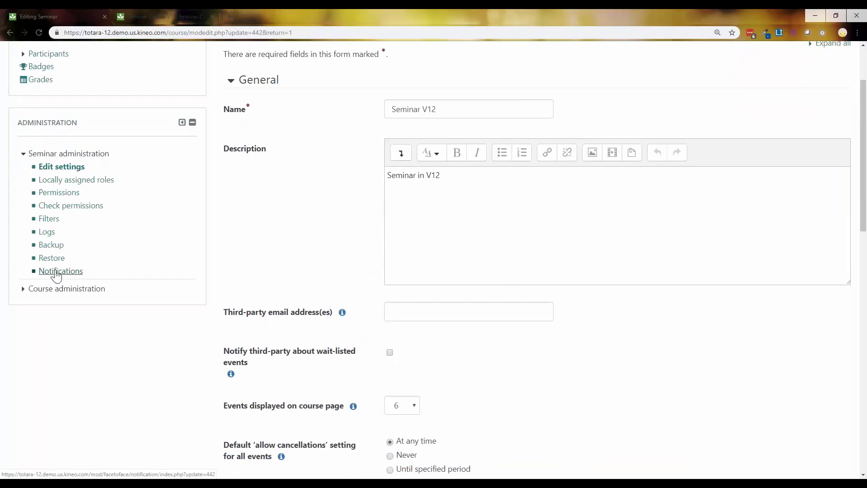
{"action": "scroll", "coordinate": [51, 279], "scroll_direction": "down", "scroll_amount": 10}
{"action": "scroll", "coordinate": [83, 285], "scroll_direction": "up", "scroll_amount": 9}
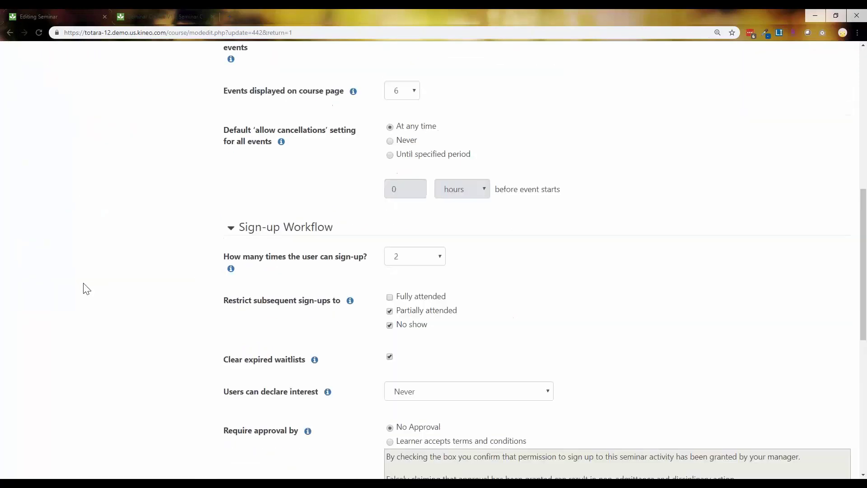
Open the seminar's Notifications list and search the page for 'Waitlisted signup expired'
{"action": "left_click", "coordinate": [44, 244]}
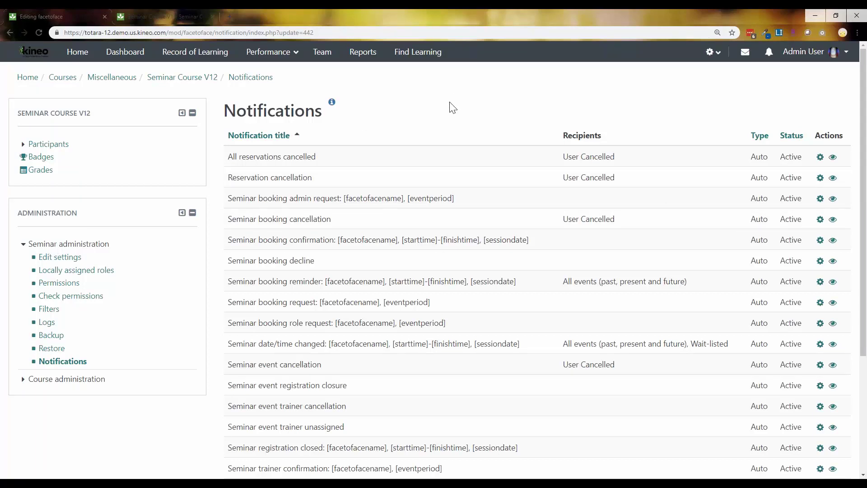
{"action": "key", "text": "ctrl+f"}
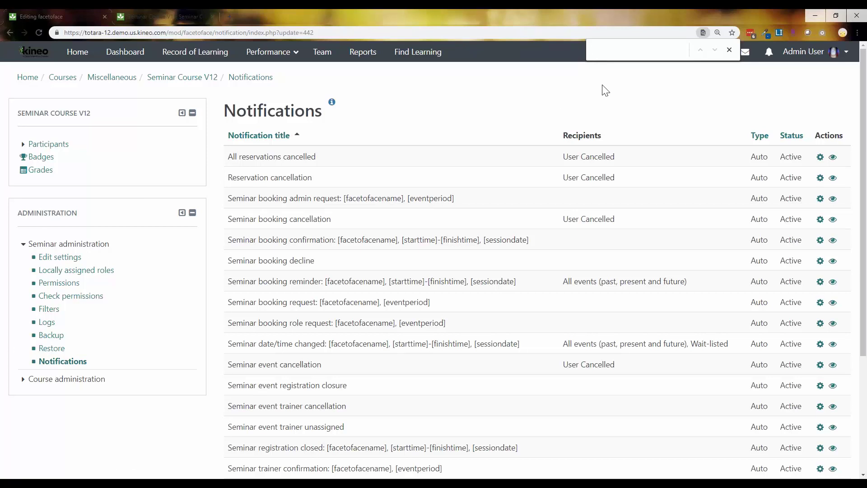
{"action": "key", "text": "ctrl+v"}
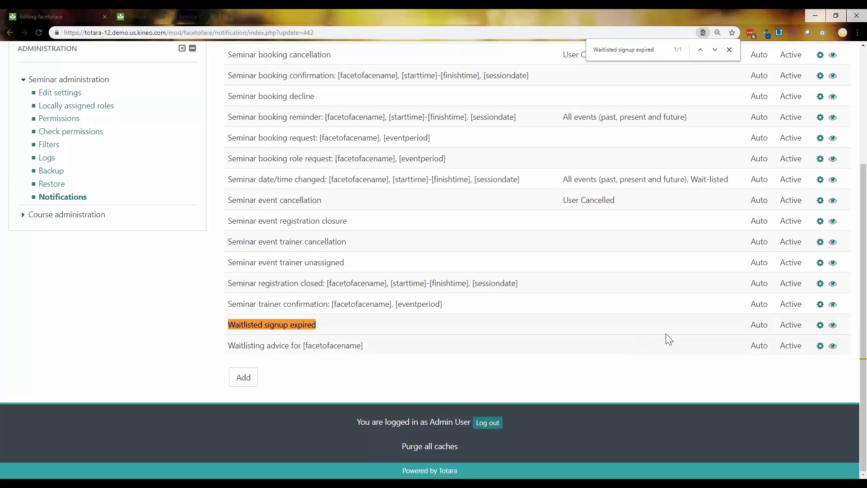
{"action": "left_click", "coordinate": [820, 325]}
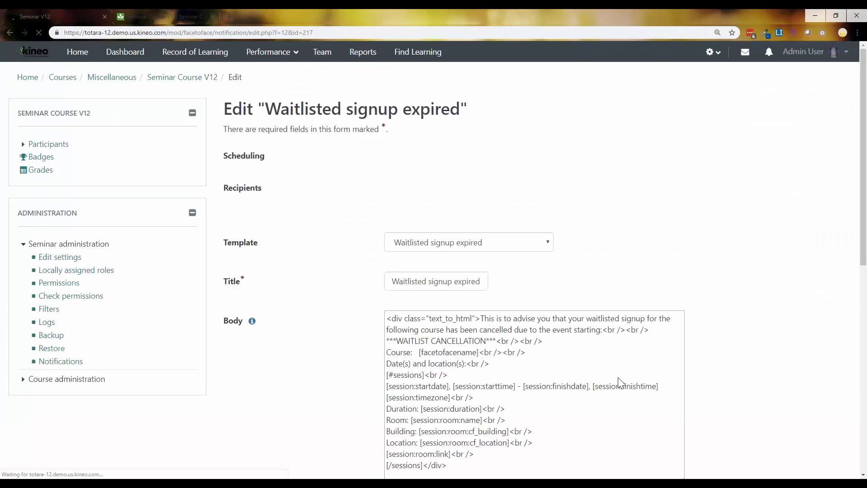
{"action": "scroll", "coordinate": [668, 370], "scroll_direction": "down", "scroll_amount": 1}
{"action": "scroll", "coordinate": [645, 155], "scroll_direction": "down", "scroll_amount": 1}
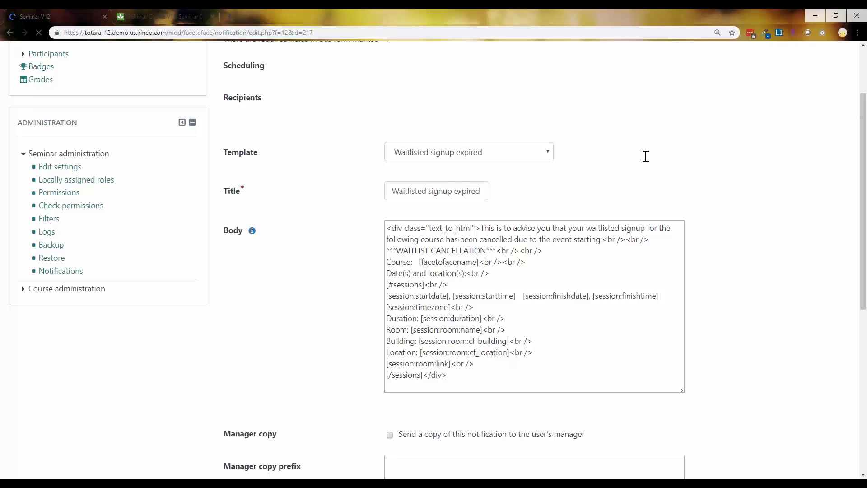
{"action": "scroll", "coordinate": [610, 341], "scroll_direction": "down", "scroll_amount": 1}
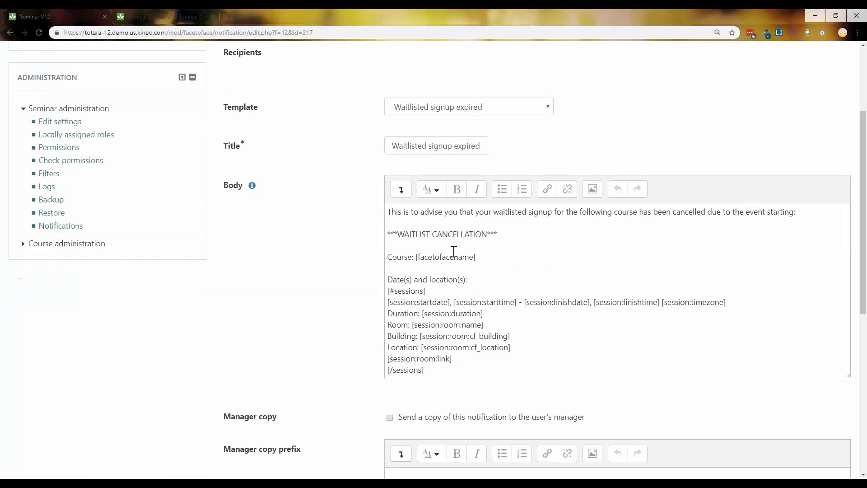
{"action": "left_click_drag", "start_coordinate": [425, 211], "coordinate": [796, 212]}
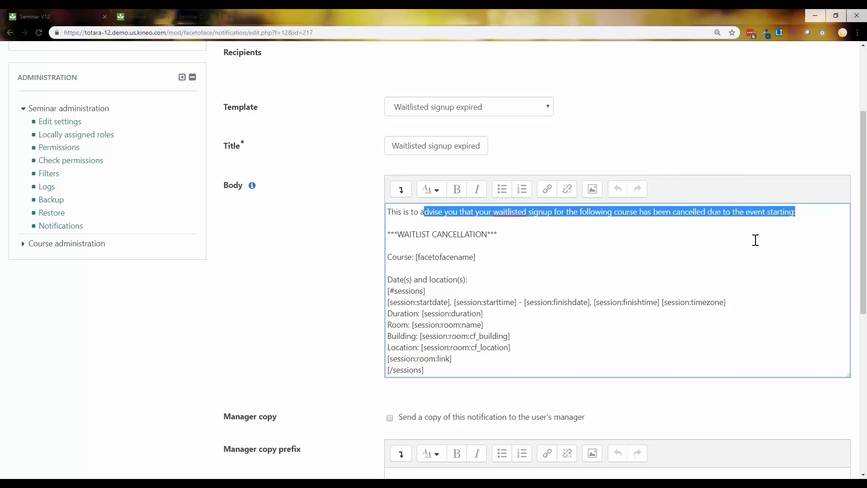
{"action": "left_click_drag", "start_coordinate": [410, 236], "coordinate": [520, 237]}
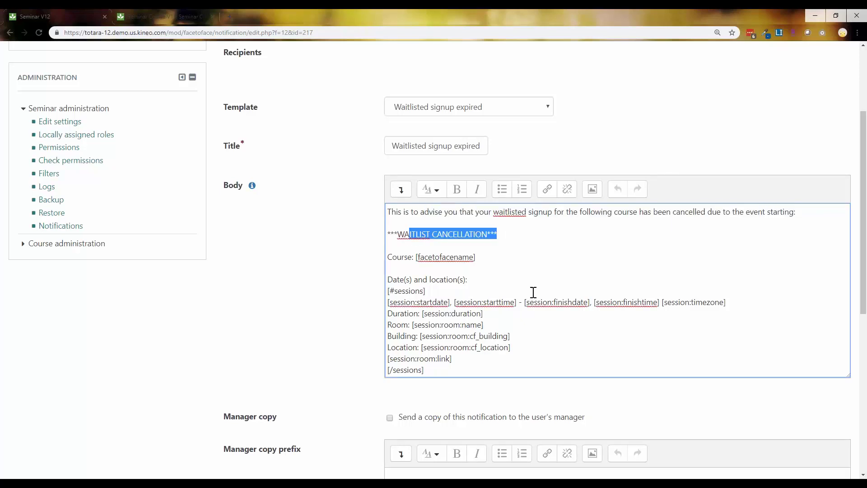
{"action": "scroll", "coordinate": [533, 293], "scroll_direction": "down", "scroll_amount": 1}
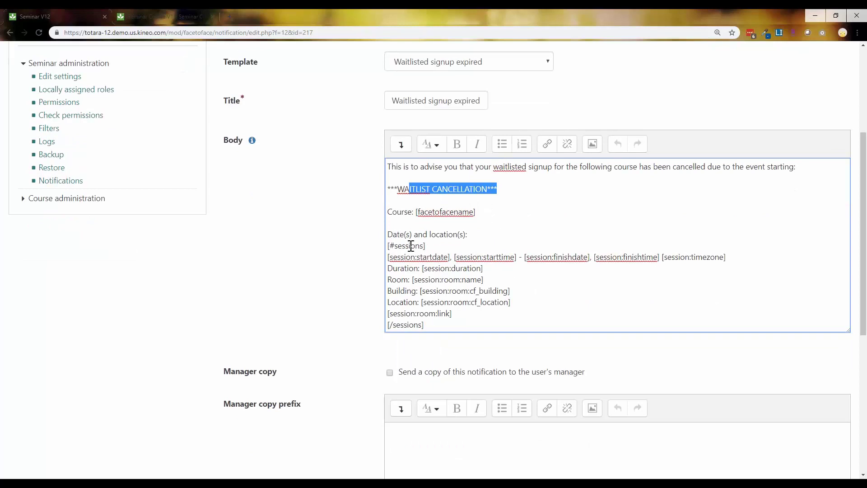
{"action": "scroll", "coordinate": [411, 245], "scroll_direction": "down", "scroll_amount": 1}
{"action": "scroll", "coordinate": [446, 225], "scroll_direction": "up", "scroll_amount": 1}
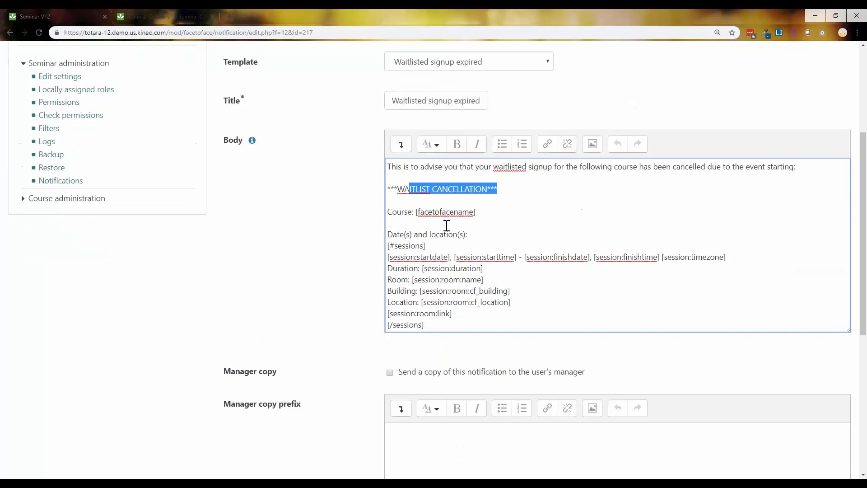
{"action": "double_click", "coordinate": [464, 189]}
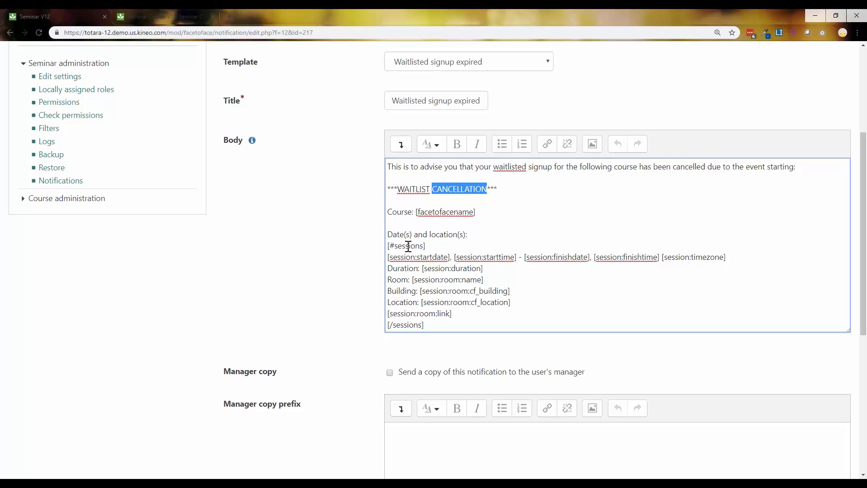
{"action": "scroll", "coordinate": [453, 266], "scroll_direction": "down", "scroll_amount": 1}
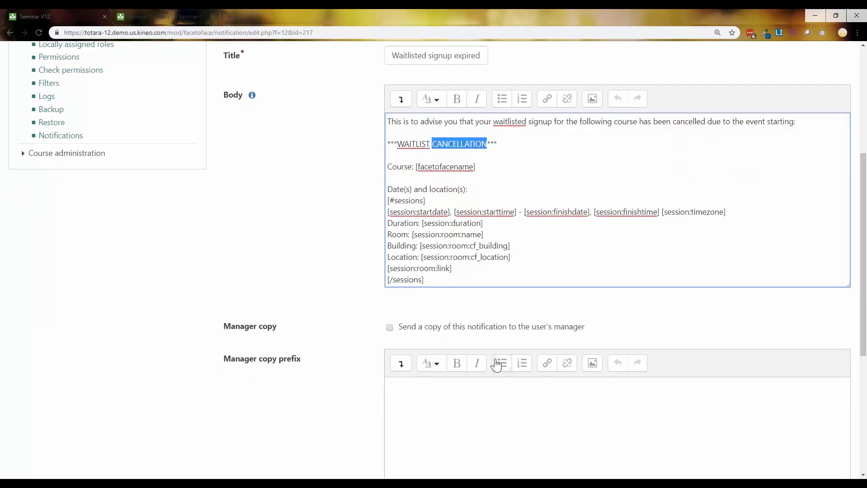
{"action": "scroll", "coordinate": [394, 354], "scroll_direction": "down", "scroll_amount": 2}
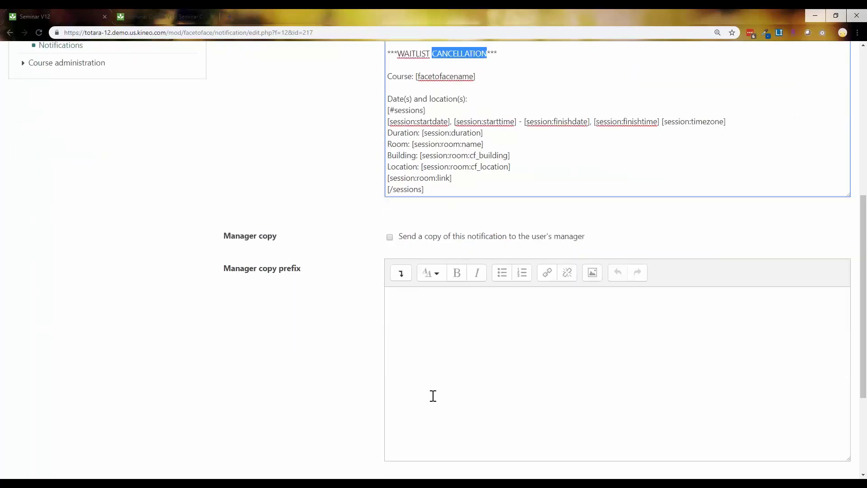
{"action": "scroll", "coordinate": [395, 277], "scroll_direction": "down", "scroll_amount": 2}
{"action": "scroll", "coordinate": [397, 275], "scroll_direction": "up", "scroll_amount": 1}
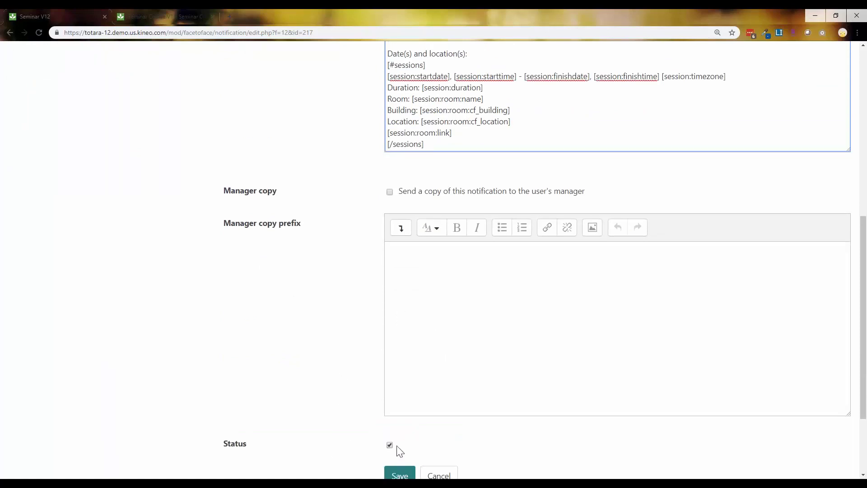
{"action": "scroll", "coordinate": [359, 347], "scroll_direction": "up", "scroll_amount": 8}
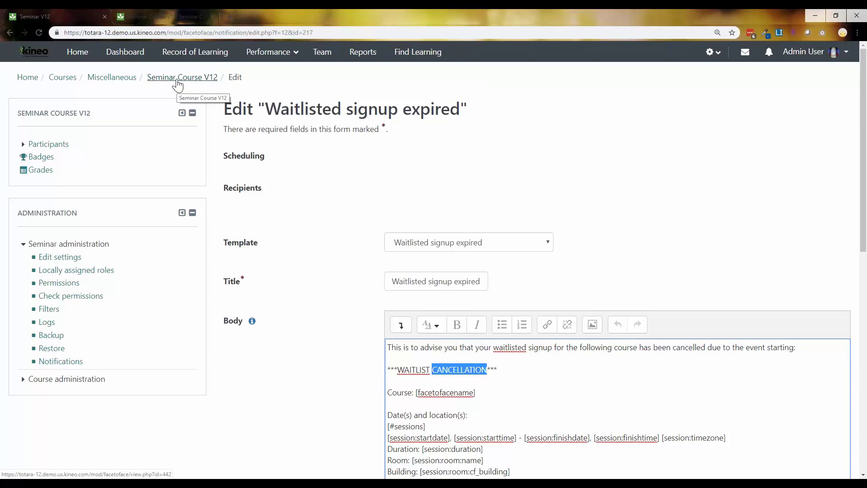
Discard the notification form, return to Seminar Course V12, and view the June 14 event's attendees
{"action": "left_click", "coordinate": [177, 81]}
{"action": "left_click", "coordinate": [477, 84]}
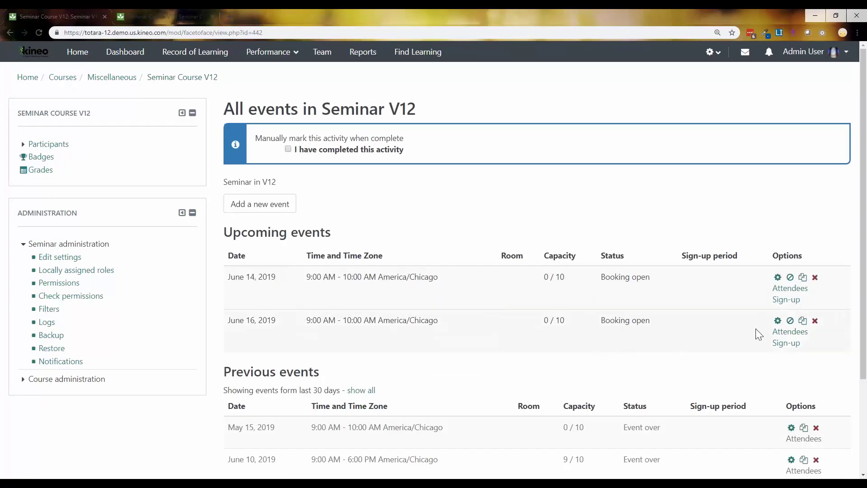
{"action": "left_click", "coordinate": [790, 288]}
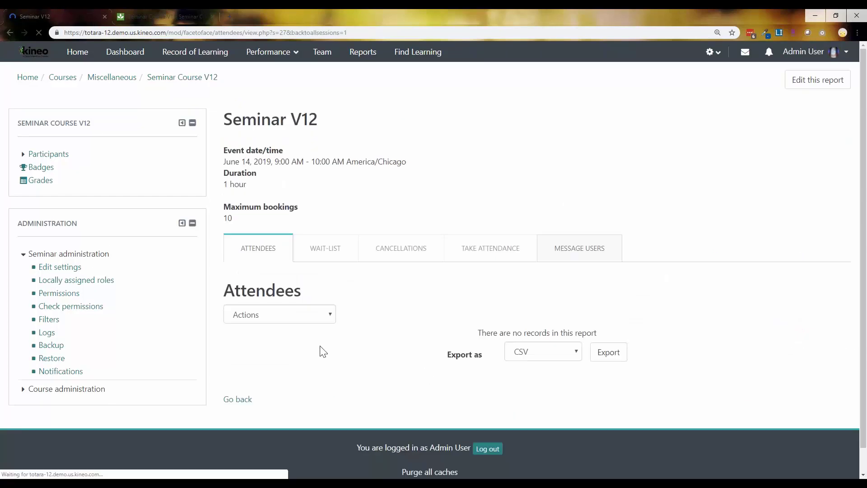
Choose Add users and move three potential users into the users-to-add list
{"action": "left_click", "coordinate": [288, 316]}
{"action": "left_click", "coordinate": [288, 341]}
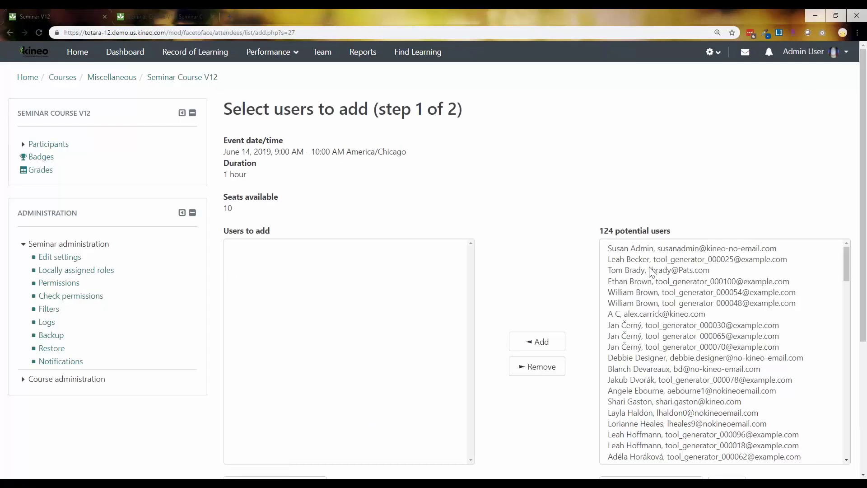
{"action": "scroll", "coordinate": [680, 381], "scroll_direction": "down", "scroll_amount": 5}
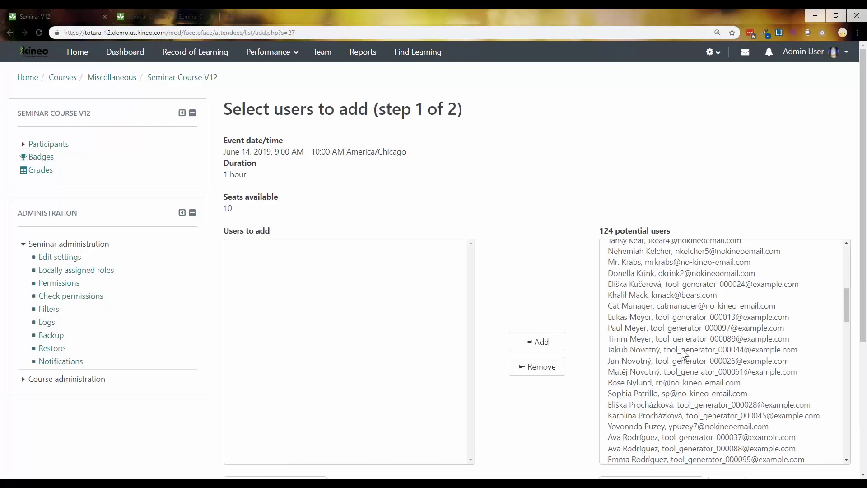
{"action": "left_click", "coordinate": [657, 396]}
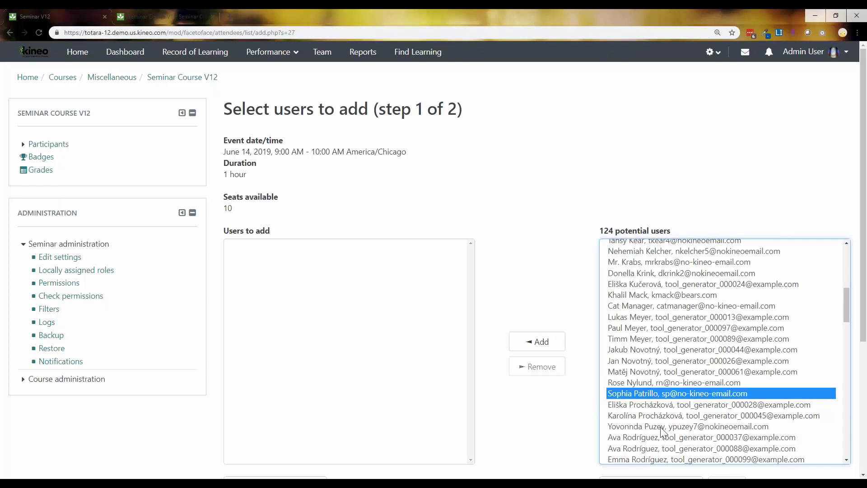
{"action": "scroll", "coordinate": [661, 414], "scroll_direction": "down", "scroll_amount": 1}
{"action": "scroll", "coordinate": [662, 412], "scroll_direction": "down", "scroll_amount": 3}
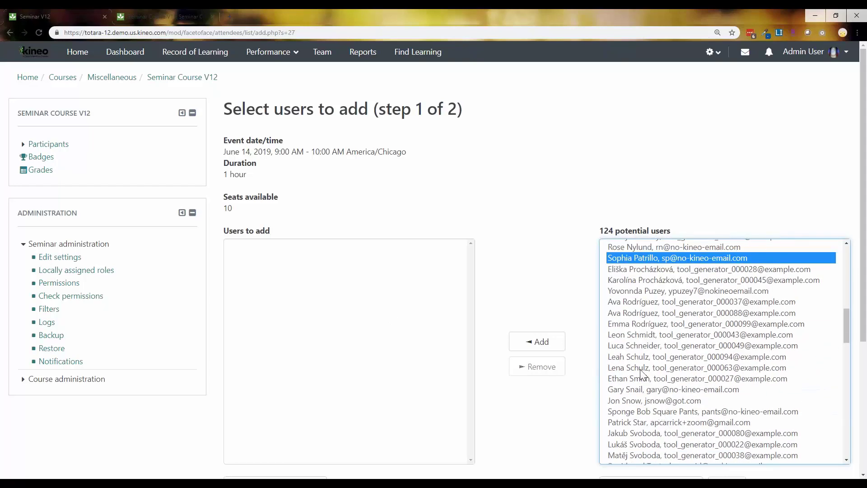
{"action": "left_click", "coordinate": [641, 401]}
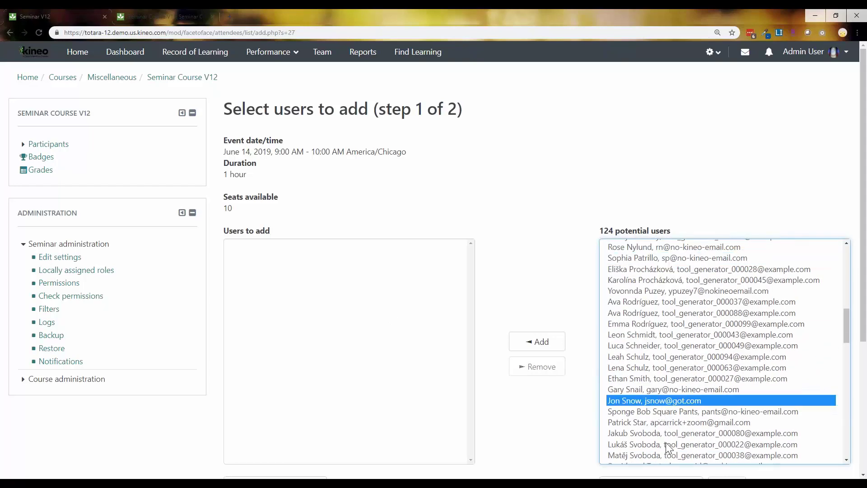
{"action": "left_click", "coordinate": [633, 260], "text": "ctrl"}
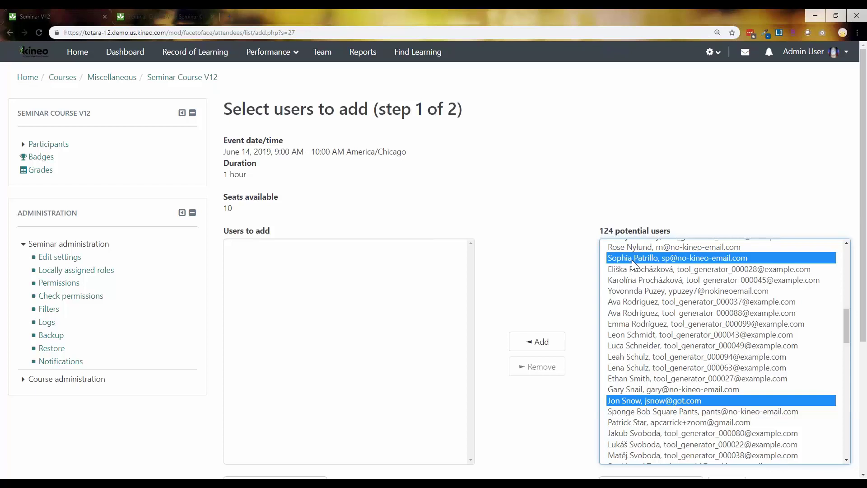
{"action": "left_click", "coordinate": [639, 416], "text": "ctrl"}
{"action": "left_click", "coordinate": [530, 342]}
Continue and confirm booking the three users on the June 14 event
{"action": "scroll", "coordinate": [473, 423], "scroll_direction": "down", "scroll_amount": 2}
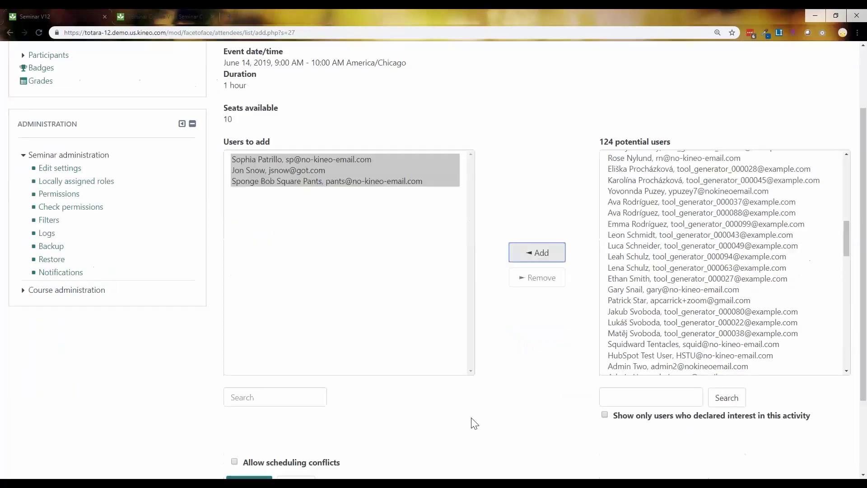
{"action": "scroll", "coordinate": [474, 423], "scroll_direction": "down", "scroll_amount": 1}
{"action": "left_click", "coordinate": [249, 439]}
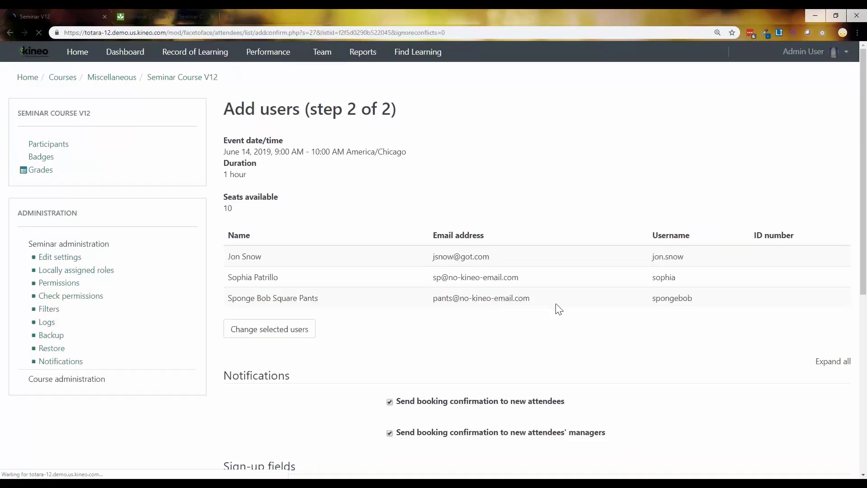
{"action": "scroll", "coordinate": [313, 353], "scroll_direction": "down", "scroll_amount": 2}
{"action": "scroll", "coordinate": [313, 352], "scroll_direction": "down", "scroll_amount": 4}
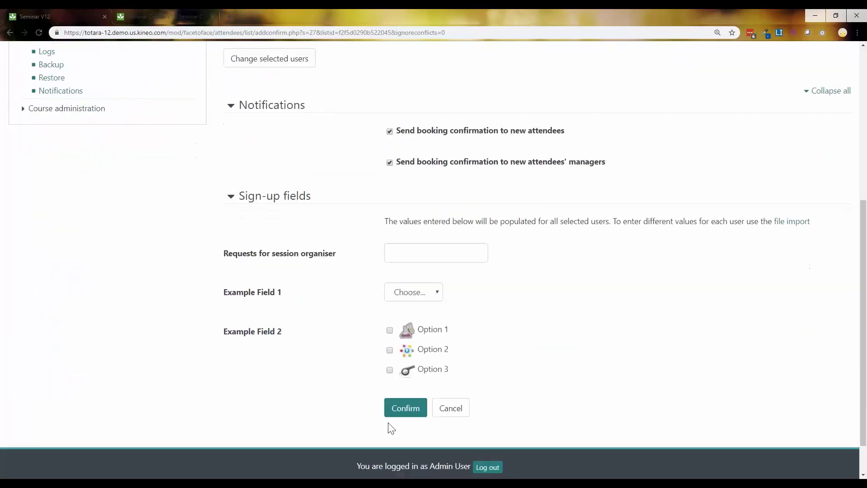
{"action": "left_click", "coordinate": [410, 408]}
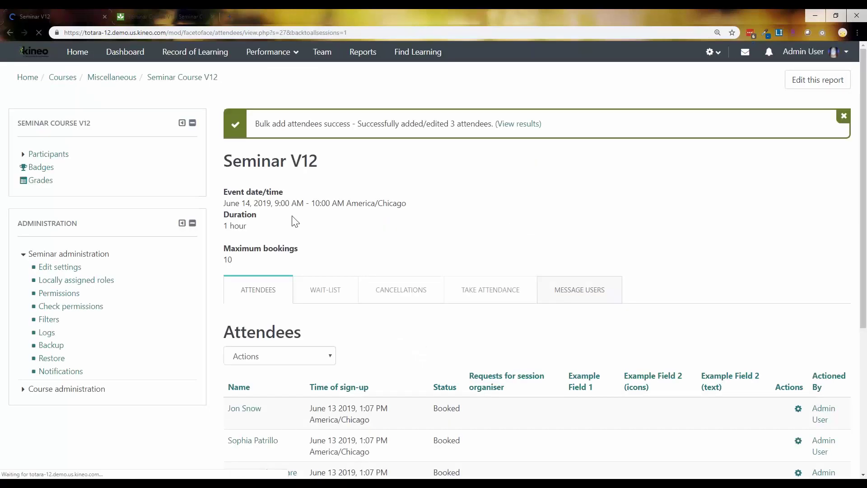
{"action": "scroll", "coordinate": [294, 221], "scroll_direction": "down", "scroll_amount": 2}
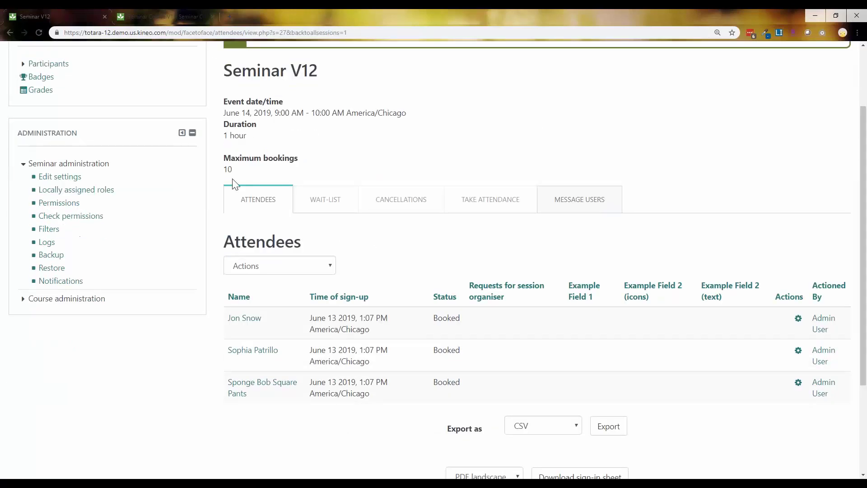
{"action": "scroll", "coordinate": [329, 209], "scroll_direction": "up", "scroll_amount": 2}
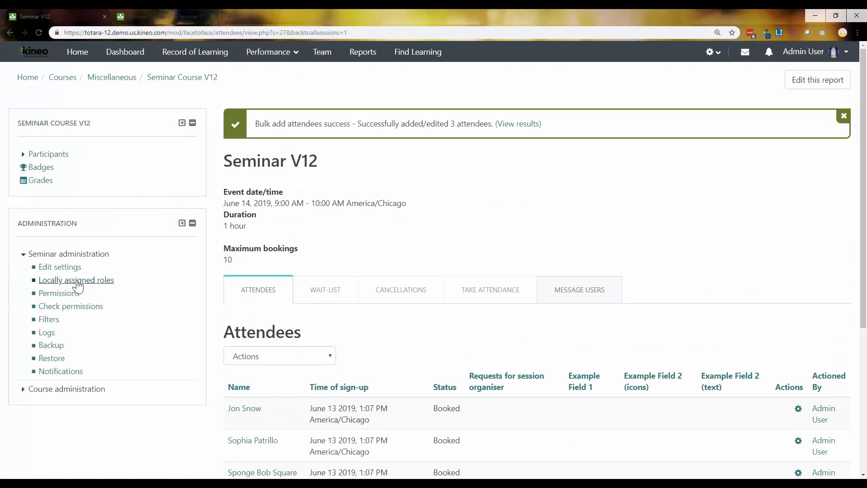
Edit the June 14 event's session so it starts on June 13
{"action": "left_click", "coordinate": [195, 79]}
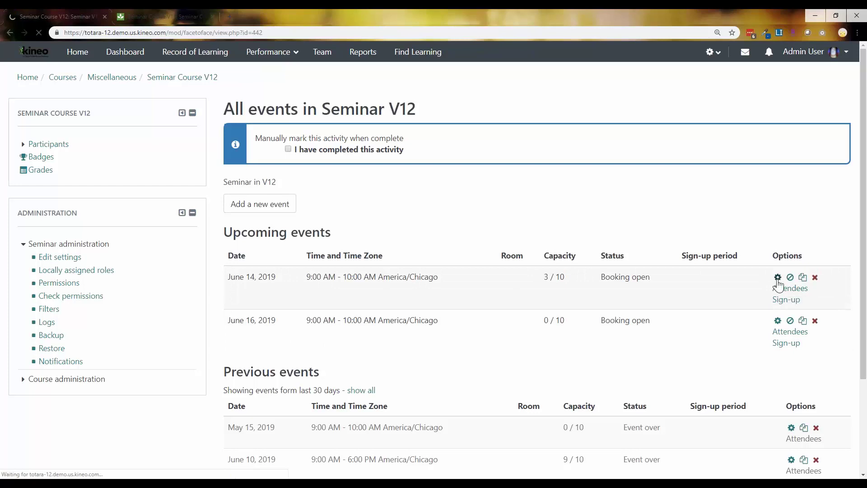
{"action": "left_click", "coordinate": [778, 277]}
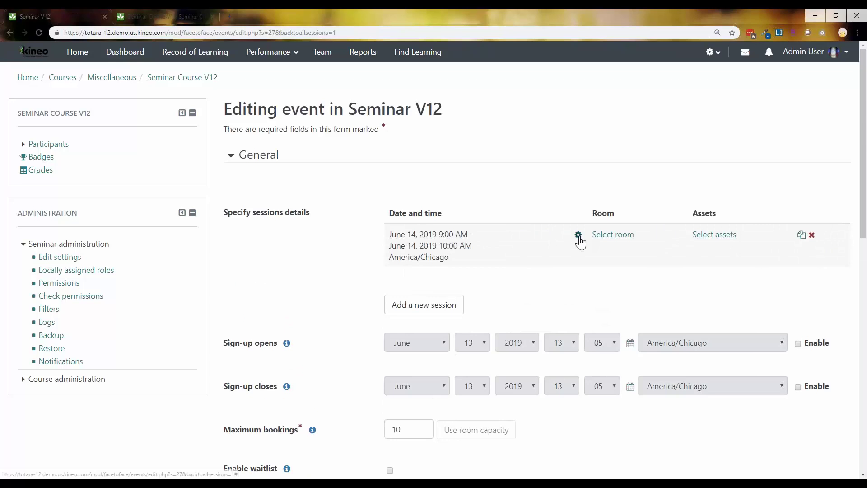
{"action": "left_click", "coordinate": [578, 235]}
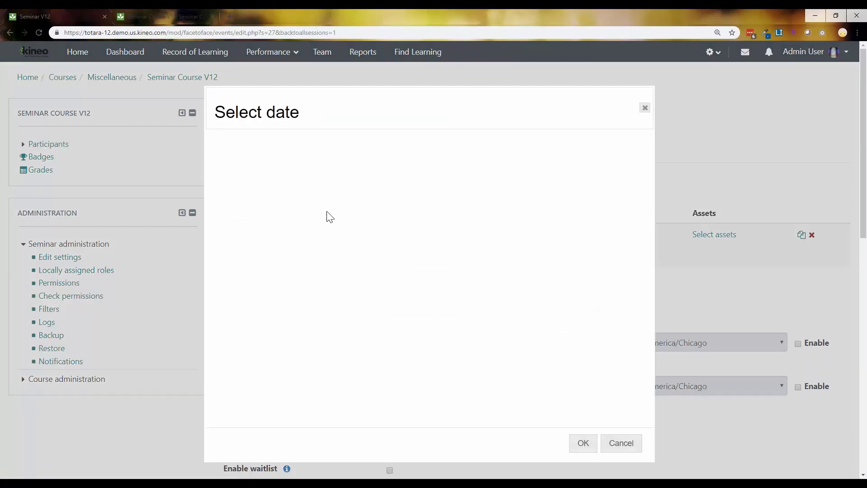
{"action": "left_click", "coordinate": [415, 209]}
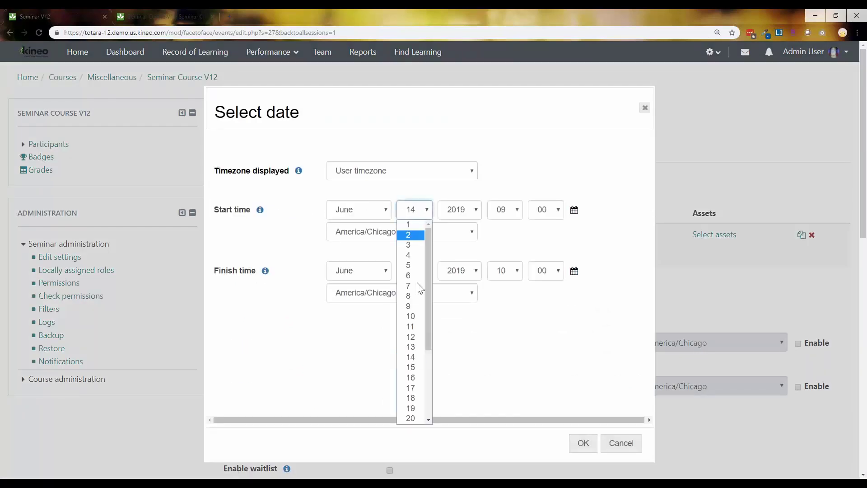
{"action": "left_click", "coordinate": [420, 344]}
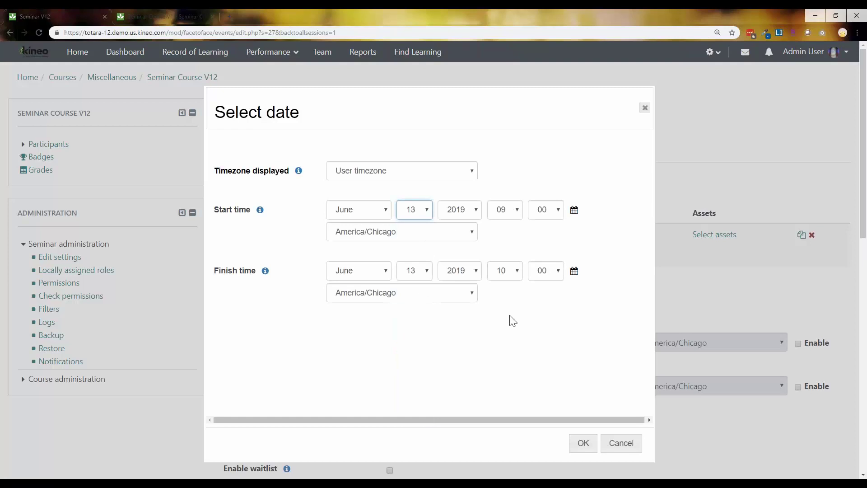
Set the session finish hour to 22 (10:00 PM) and save the event
{"action": "left_click", "coordinate": [511, 277]}
{"action": "scroll", "coordinate": [519, 212], "scroll_direction": "down", "scroll_amount": 1}
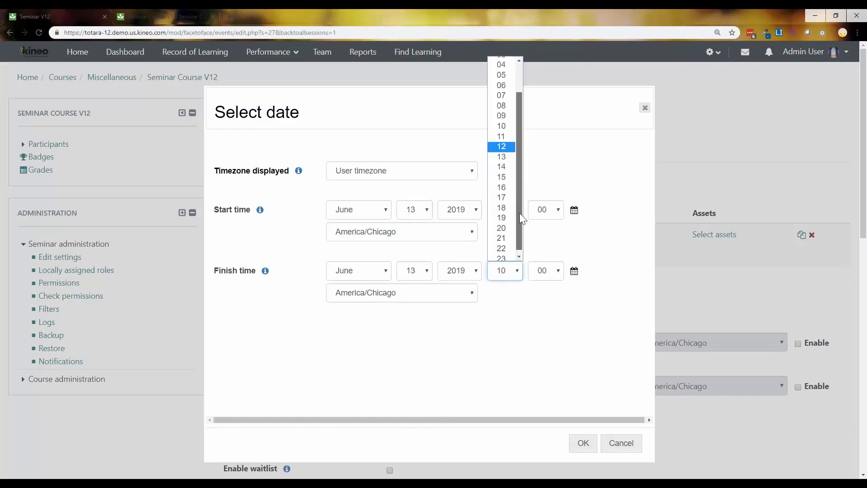
{"action": "left_click", "coordinate": [506, 248]}
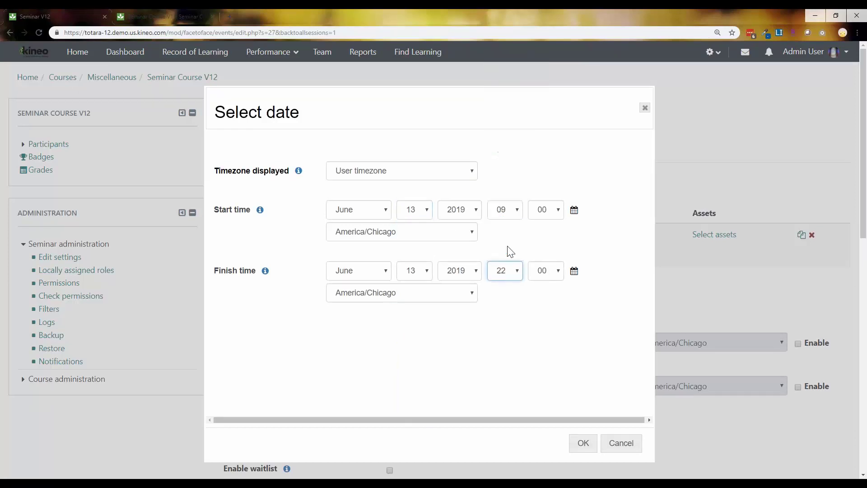
{"action": "left_click", "coordinate": [586, 448]}
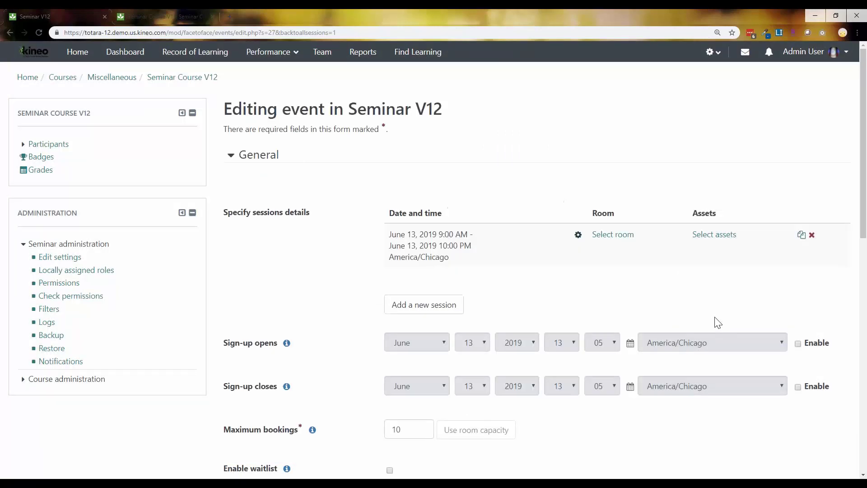
{"action": "scroll", "coordinate": [697, 321], "scroll_direction": "down", "scroll_amount": 12}
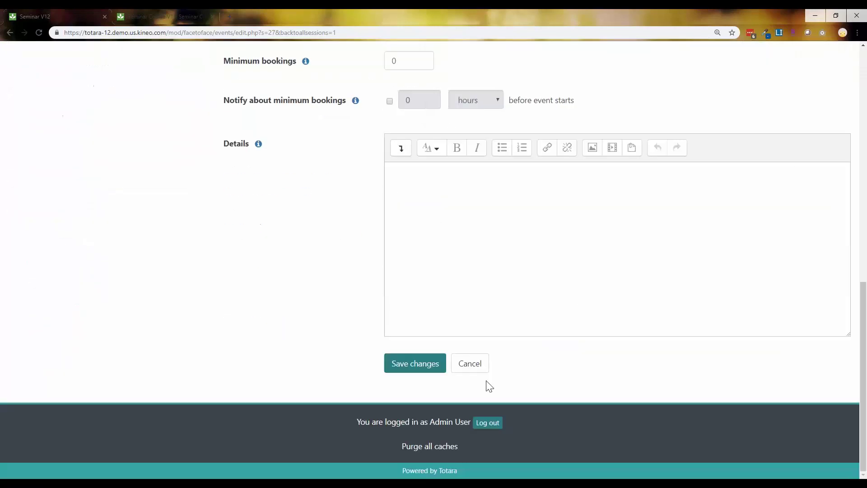
{"action": "left_click", "coordinate": [391, 366]}
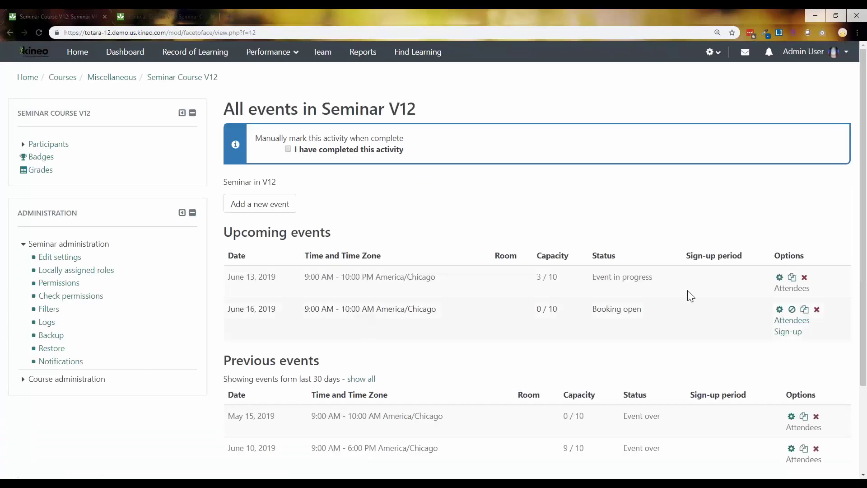
Point out the Event in progress status, then open Take attendance for the June 13 event
{"action": "left_click_drag", "start_coordinate": [594, 277], "coordinate": [679, 280]}
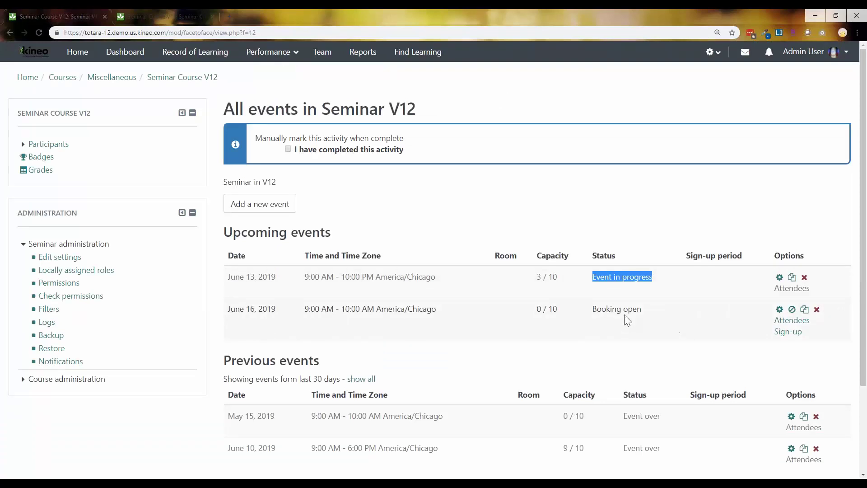
{"action": "left_click_drag", "start_coordinate": [601, 311], "coordinate": [641, 310]}
{"action": "left_click_drag", "start_coordinate": [591, 277], "coordinate": [655, 277]}
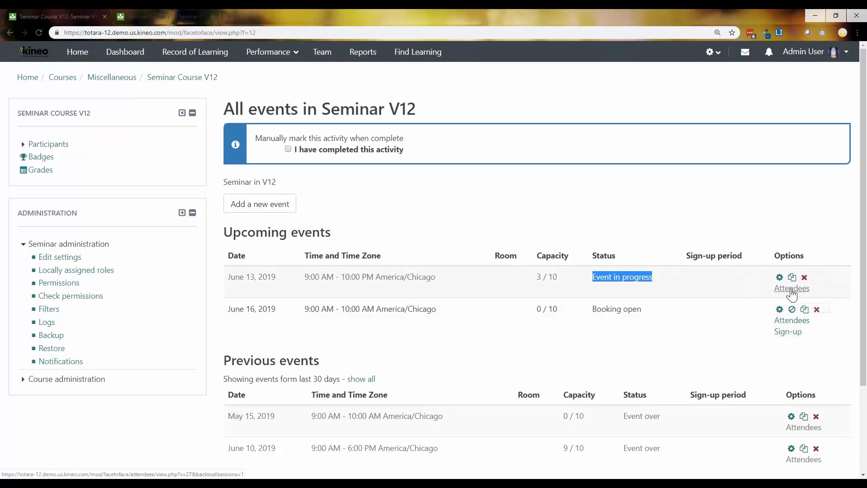
{"action": "left_click", "coordinate": [790, 294]}
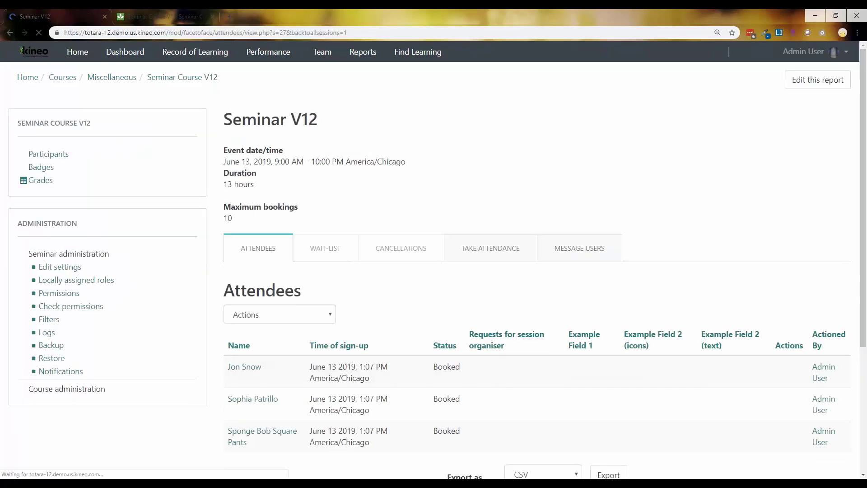
{"action": "left_click", "coordinate": [490, 257]}
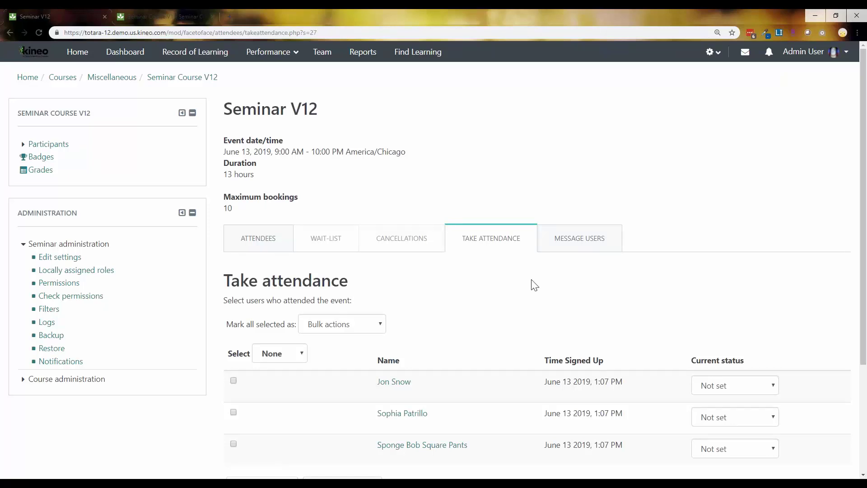
Set attendee statuses to No show, Fully attended, Fully attended, save, and return to events
{"action": "scroll", "coordinate": [551, 291], "scroll_direction": "down", "scroll_amount": 1}
{"action": "left_click", "coordinate": [744, 344]}
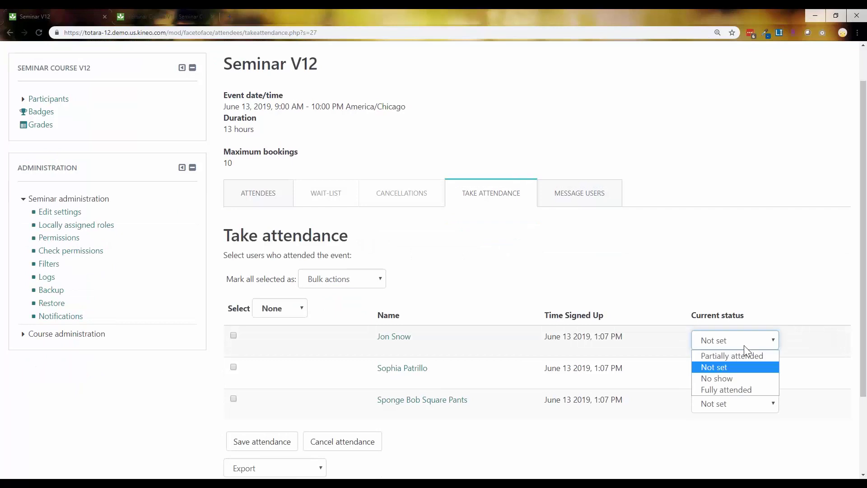
{"action": "left_click", "coordinate": [740, 380]}
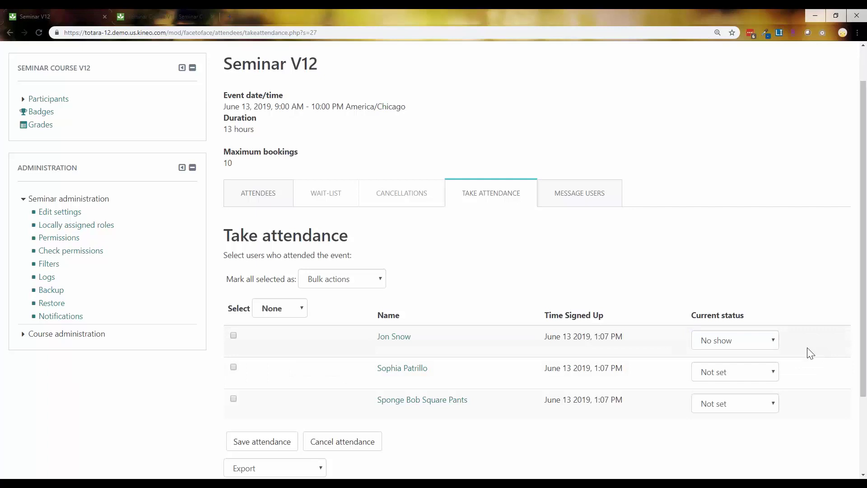
{"action": "left_click", "coordinate": [764, 379]}
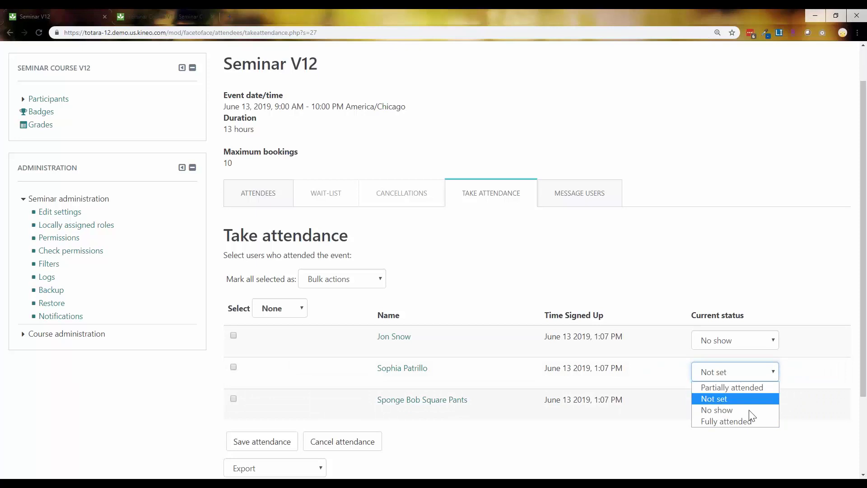
{"action": "left_click", "coordinate": [750, 420]}
{"action": "left_click", "coordinate": [728, 411]}
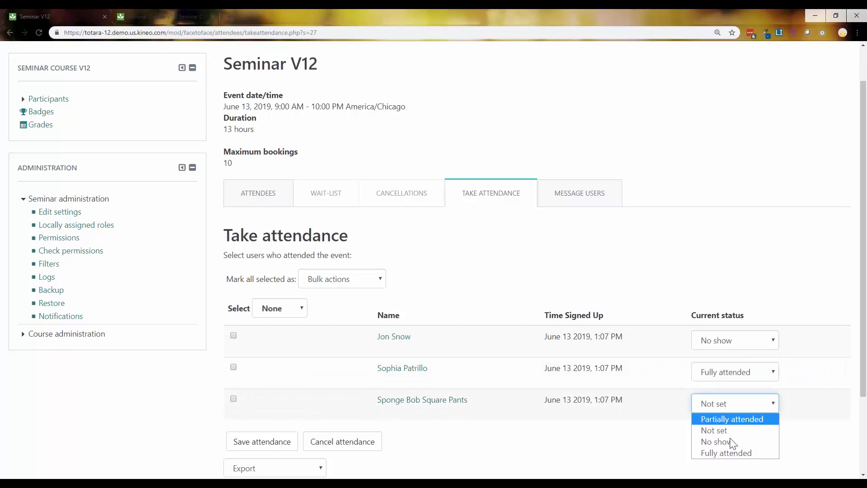
{"action": "left_click", "coordinate": [735, 462]}
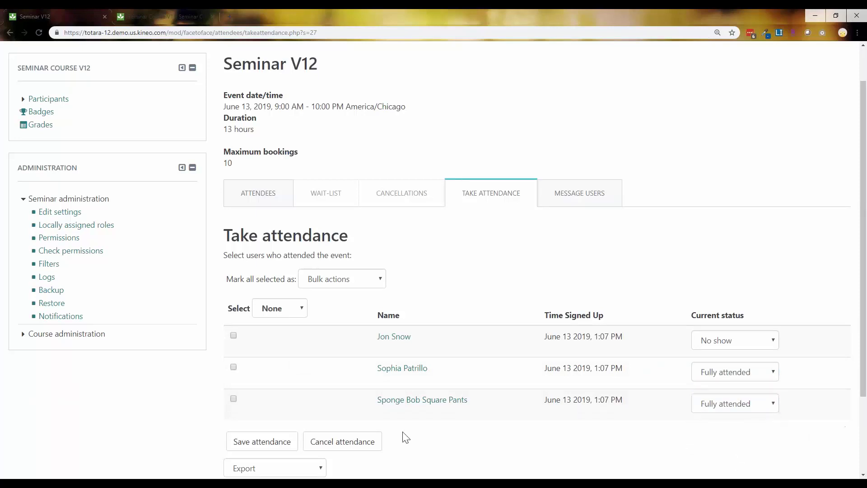
{"action": "scroll", "coordinate": [289, 433], "scroll_direction": "down", "scroll_amount": 1}
{"action": "left_click", "coordinate": [262, 396]}
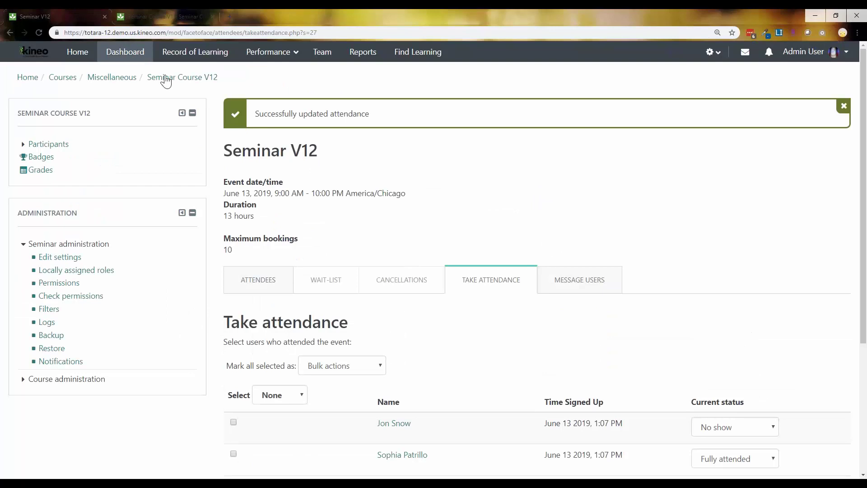
{"action": "left_click", "coordinate": [172, 78]}
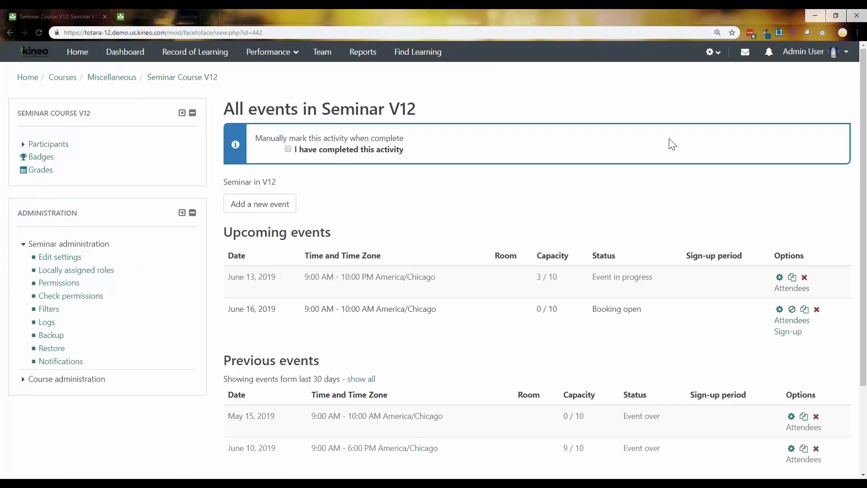
Use 'show all' under Previous events so the March 11, May 15 and June 10 sessions appear
{"action": "scroll", "coordinate": [555, 325], "scroll_direction": "down", "scroll_amount": 1}
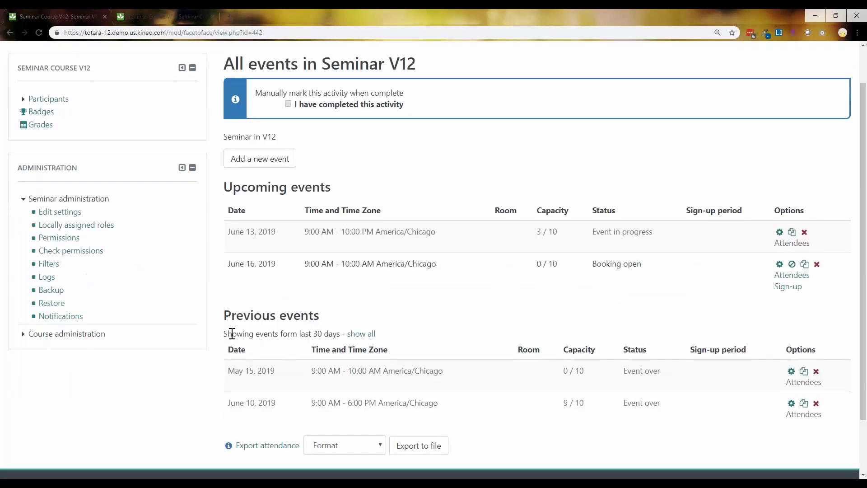
{"action": "left_click_drag", "start_coordinate": [224, 333], "coordinate": [392, 335]}
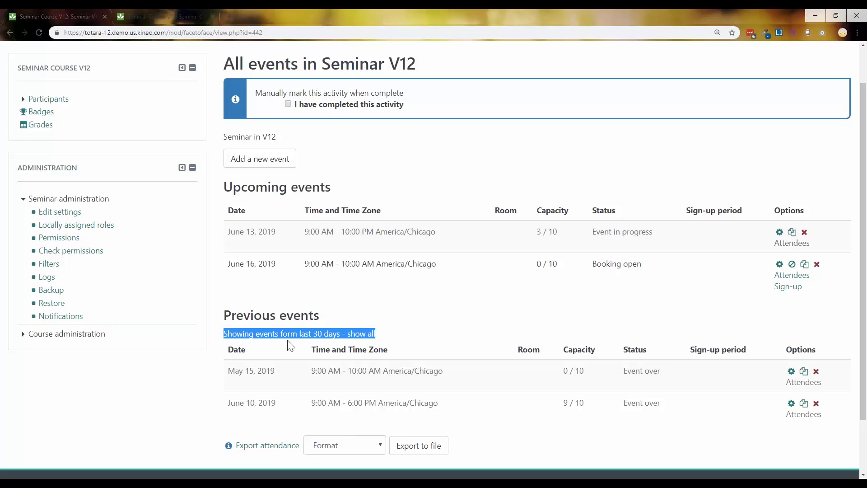
{"action": "left_click", "coordinate": [383, 361]}
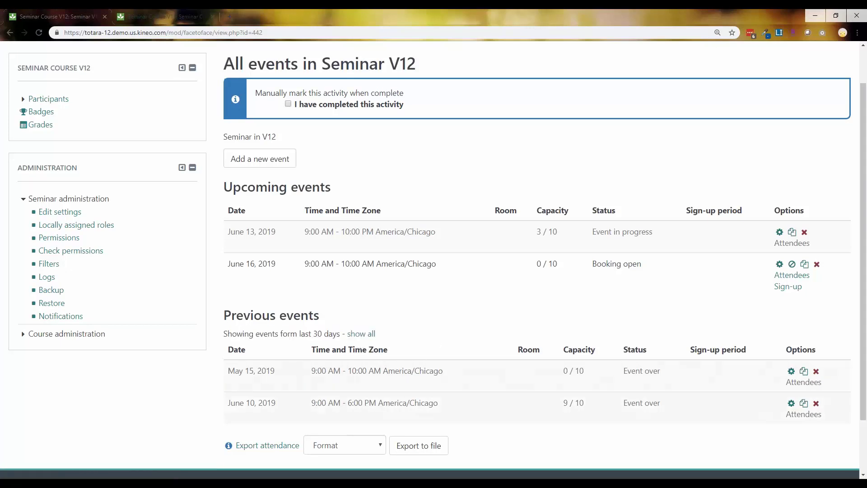
{"action": "left_click", "coordinate": [362, 334]}
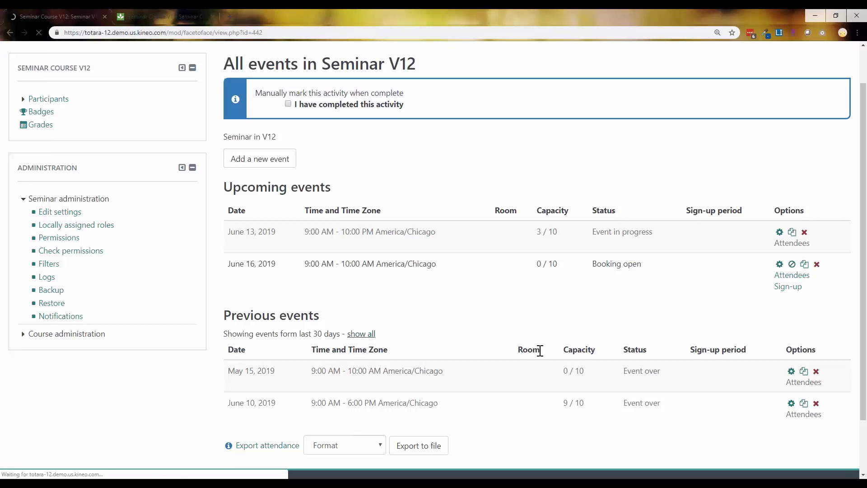
{"action": "scroll", "coordinate": [544, 355], "scroll_direction": "down", "scroll_amount": 2}
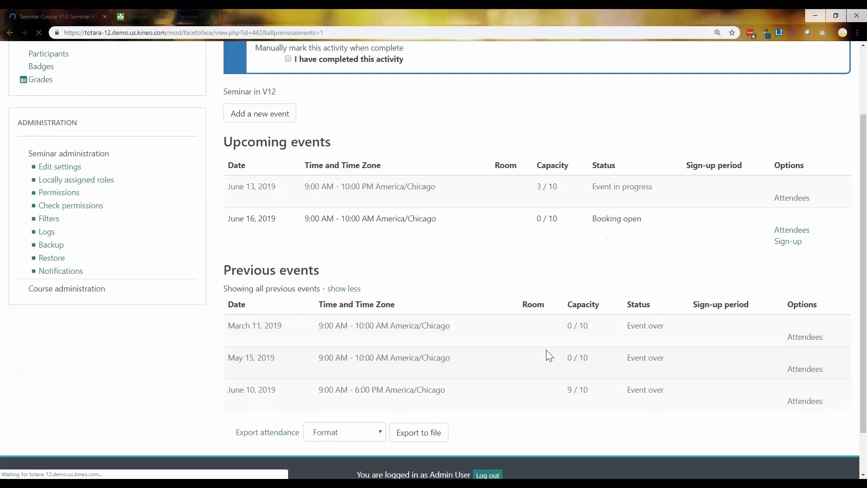
{"action": "scroll", "coordinate": [549, 355], "scroll_direction": "down", "scroll_amount": 1}
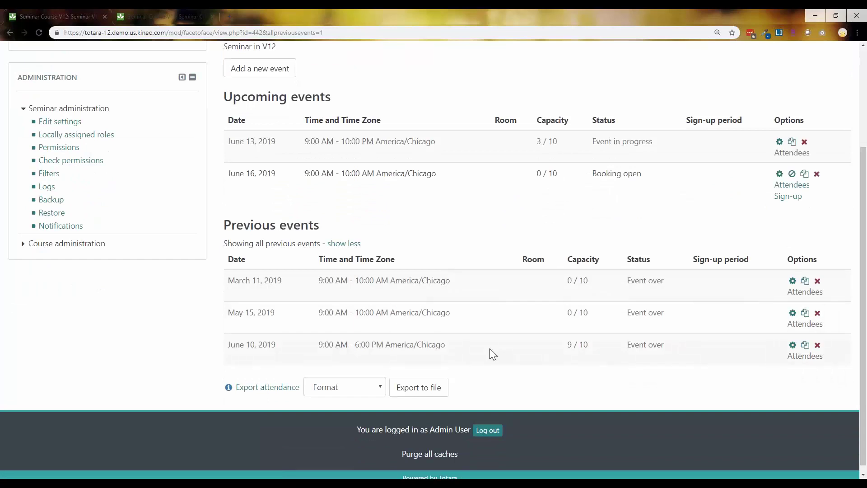
{"action": "left_click_drag", "start_coordinate": [228, 349], "coordinate": [277, 347]}
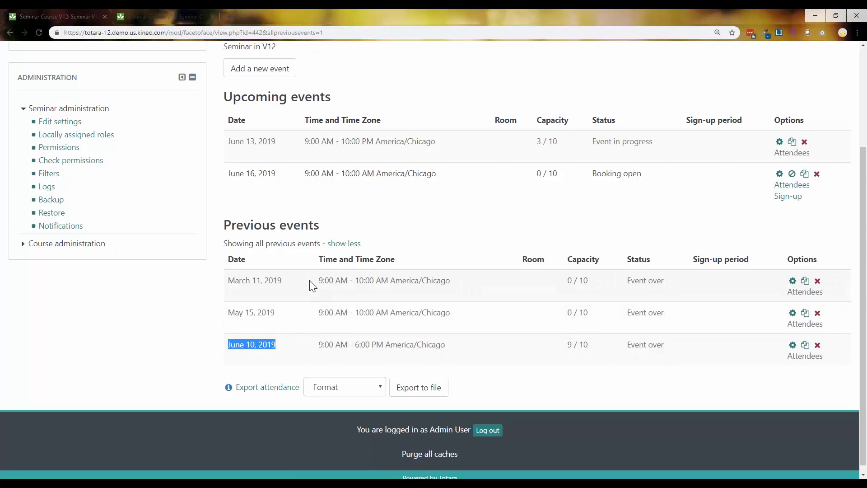
{"action": "scroll", "coordinate": [310, 286], "scroll_direction": "up", "scroll_amount": 3}
Open the Seminars Global settings and highlight Previous events time period, set to 30 days
{"action": "left_click", "coordinate": [714, 53]}
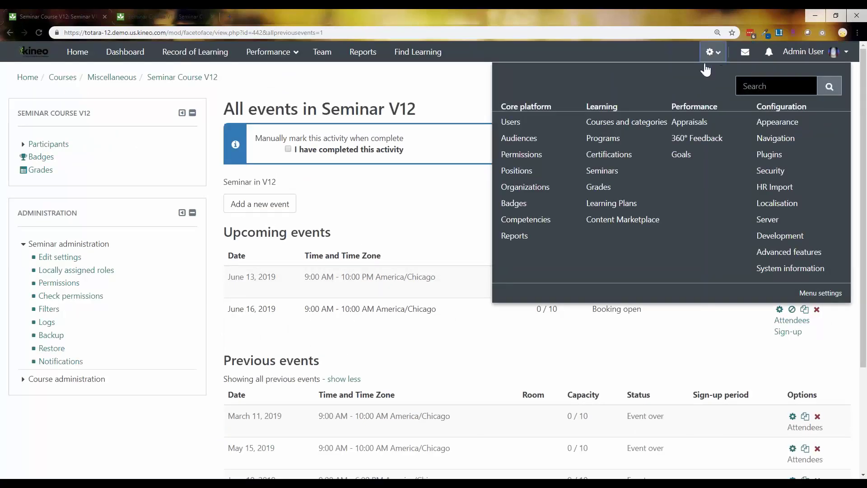
{"action": "left_click", "coordinate": [609, 171]}
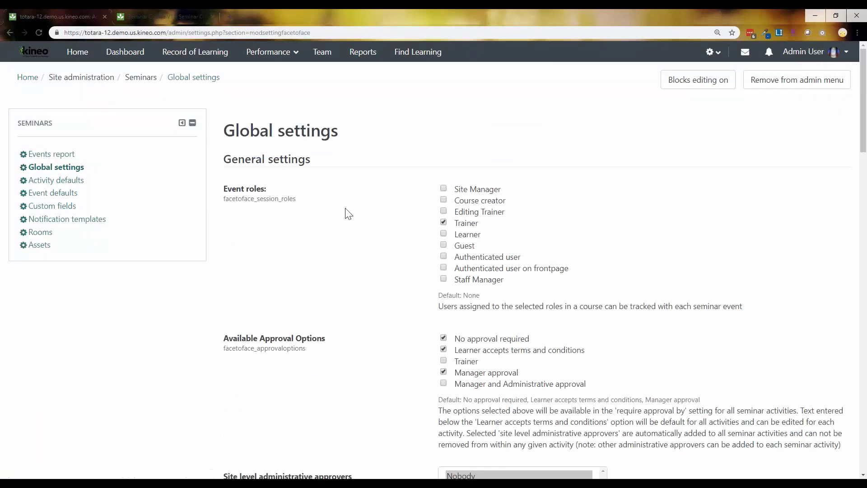
{"action": "scroll", "coordinate": [347, 214], "scroll_direction": "down", "scroll_amount": 10}
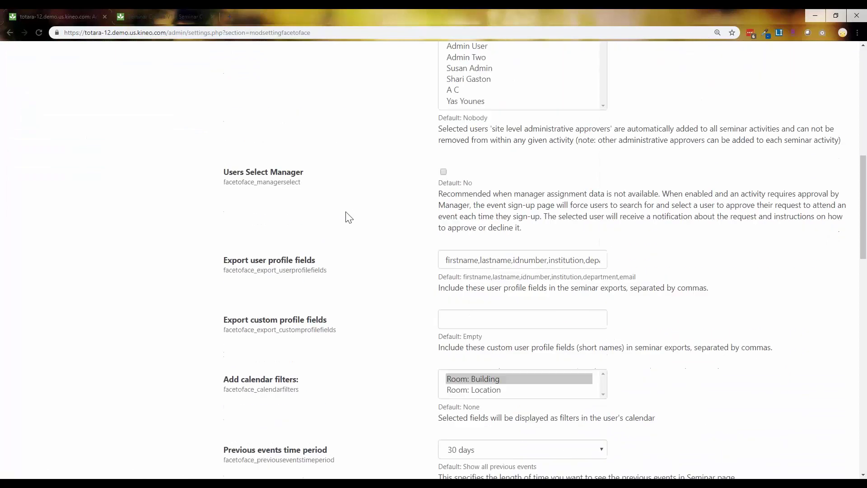
{"action": "scroll", "coordinate": [349, 217], "scroll_direction": "down", "scroll_amount": 9}
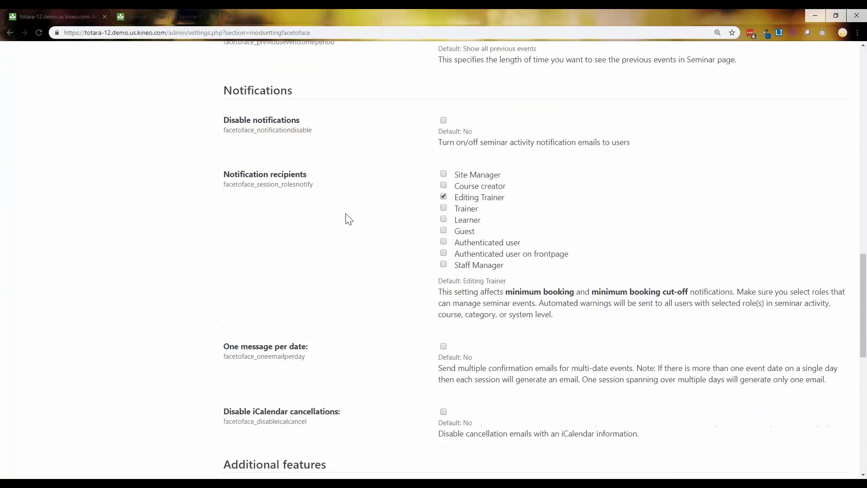
{"action": "scroll", "coordinate": [348, 219], "scroll_direction": "down", "scroll_amount": 10}
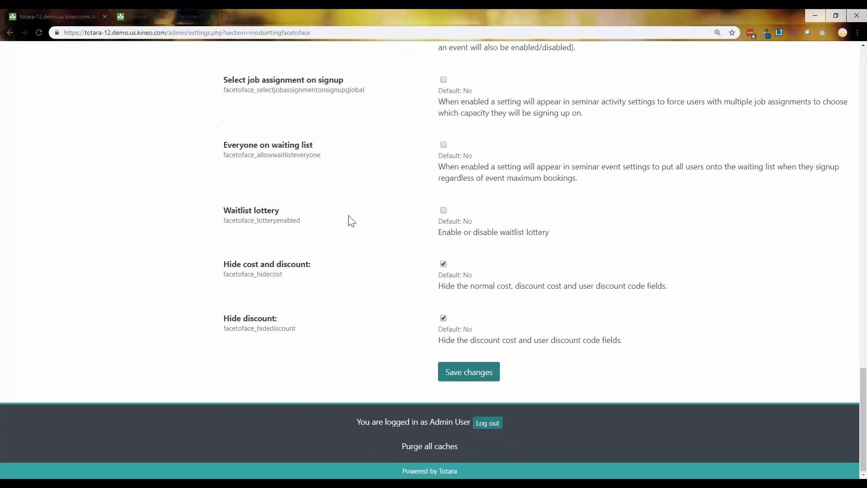
{"action": "scroll", "coordinate": [352, 222], "scroll_direction": "up", "scroll_amount": 10}
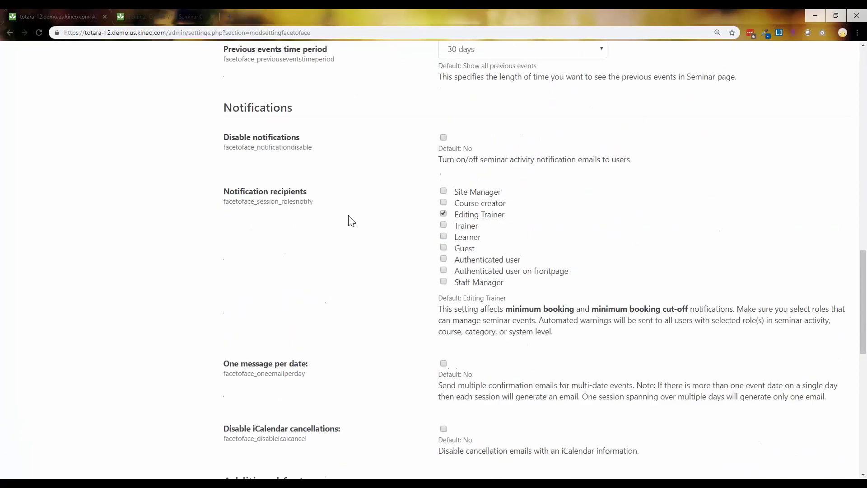
{"action": "scroll", "coordinate": [352, 221], "scroll_direction": "up", "scroll_amount": 2}
{"action": "left_click_drag", "start_coordinate": [218, 186], "coordinate": [345, 192]}
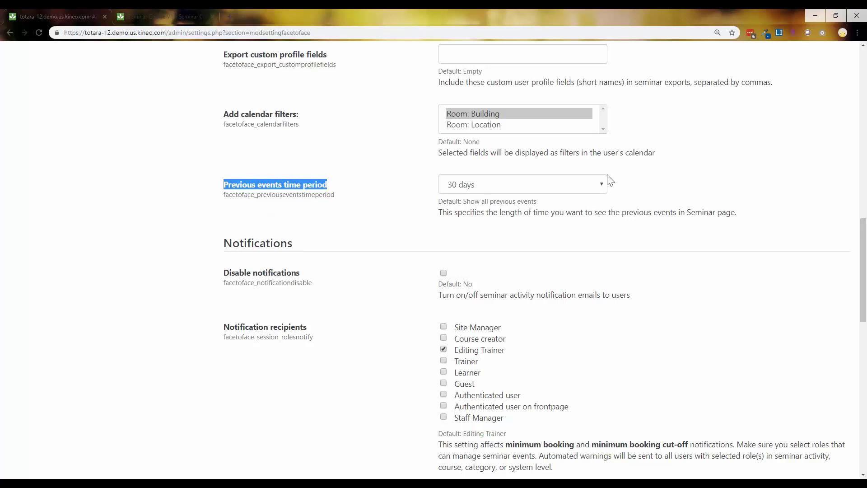
{"action": "left_click", "coordinate": [603, 185]}
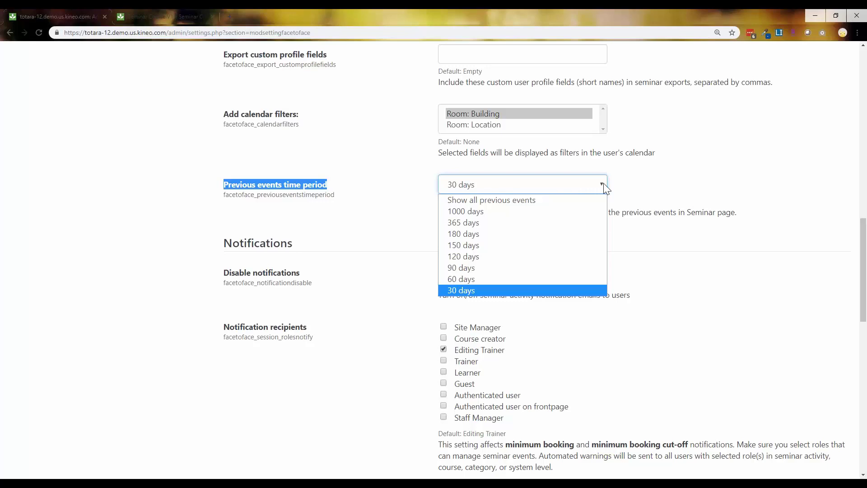
{"action": "left_click", "coordinate": [260, 215]}
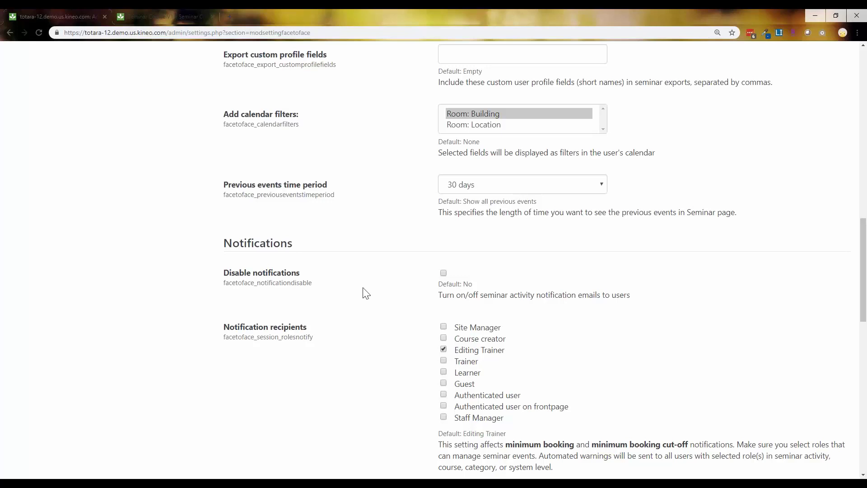
{"action": "scroll", "coordinate": [366, 294], "scroll_direction": "up", "scroll_amount": 20}
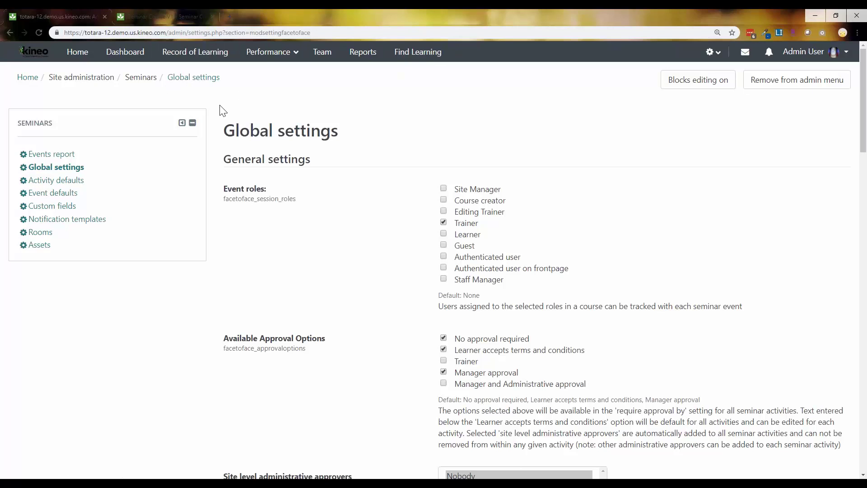
Open the Totara 12 catalogue, then bring up the Totara 11 Seminar Course V11 page at 125% zoom
{"action": "left_click", "coordinate": [418, 52]}
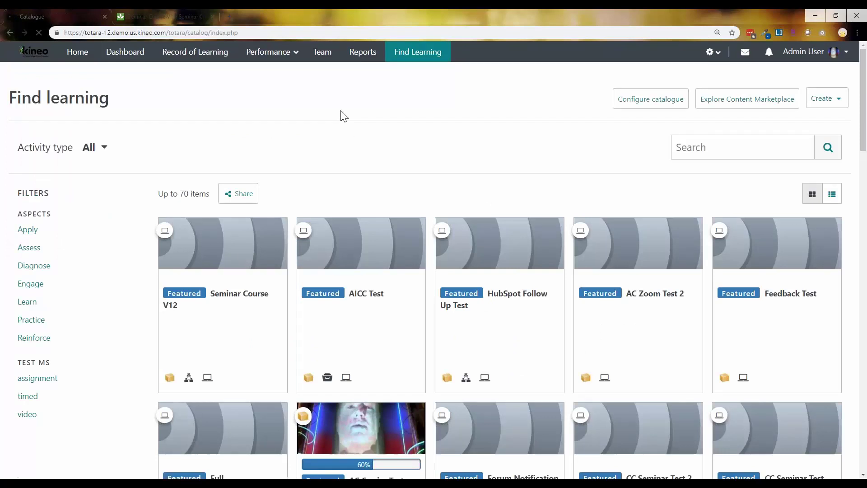
{"action": "left_click", "coordinate": [153, 19]}
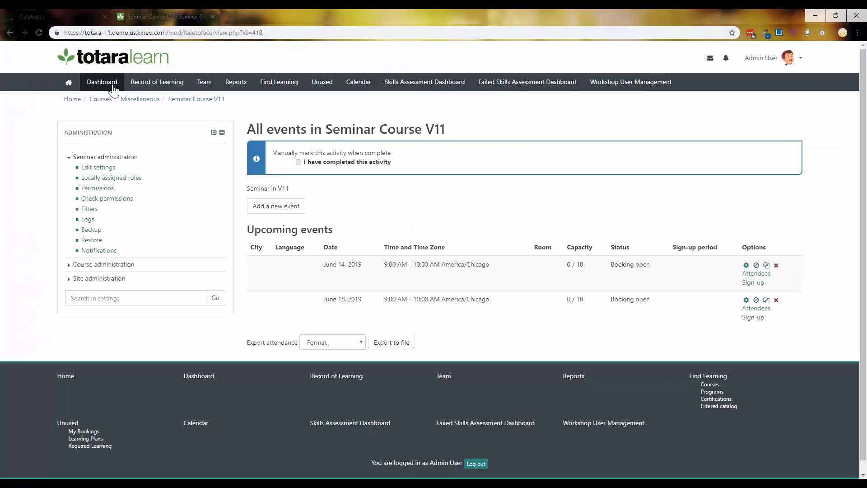
{"action": "key", "text": "ctrl+plus"}
{"action": "key", "text": "ctrl+plus"}
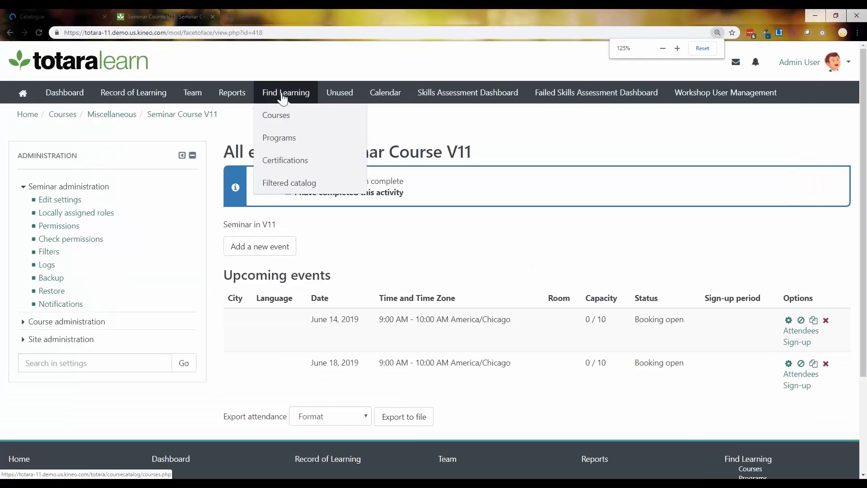
In the old course catalogue, expand Seminar Course V11 to list its June 14 and June 18, 2019 sessions
{"action": "left_click", "coordinate": [277, 114]}
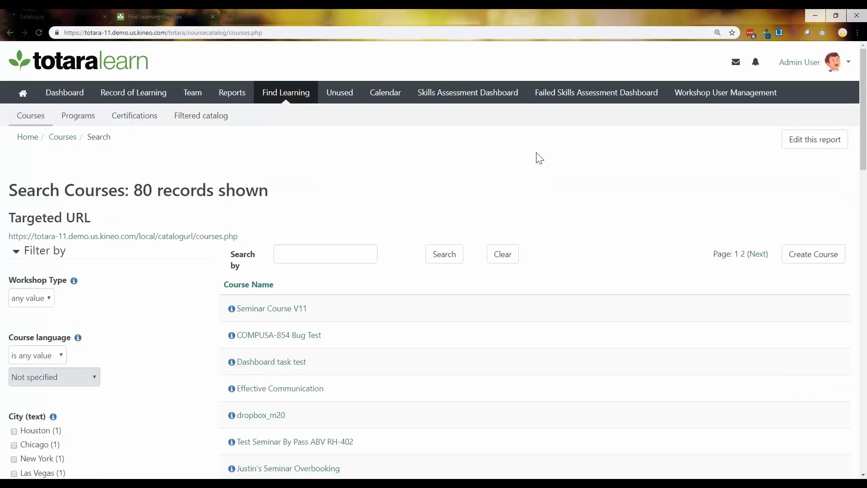
{"action": "scroll", "coordinate": [562, 172], "scroll_direction": "down", "scroll_amount": 1}
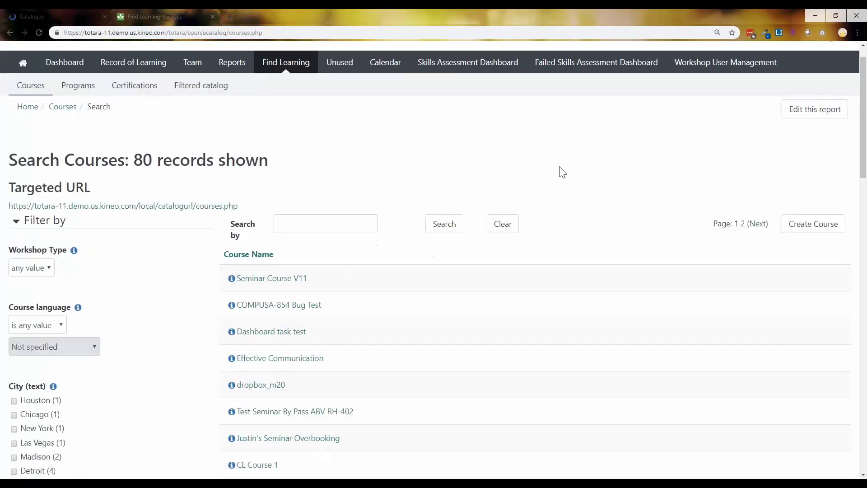
{"action": "scroll", "coordinate": [533, 190], "scroll_direction": "down", "scroll_amount": 1}
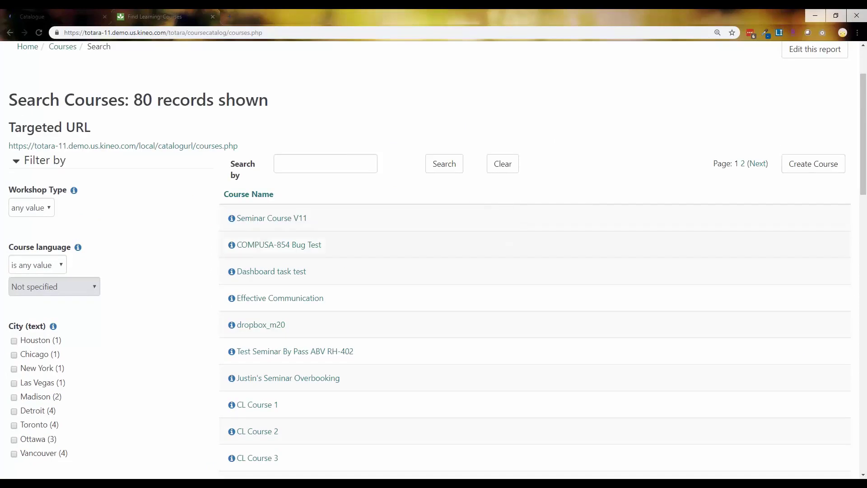
{"action": "left_click", "coordinate": [230, 221]}
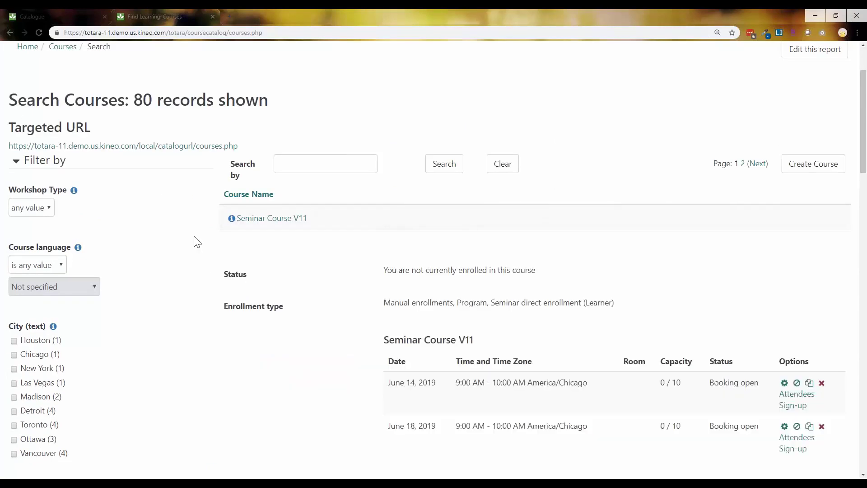
{"action": "scroll", "coordinate": [200, 241], "scroll_direction": "down", "scroll_amount": 2}
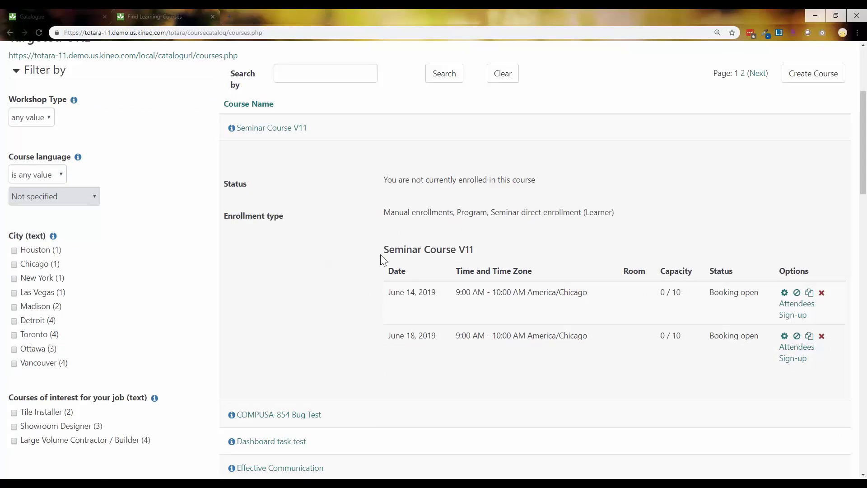
{"action": "left_click_drag", "start_coordinate": [382, 249], "coordinate": [712, 385]}
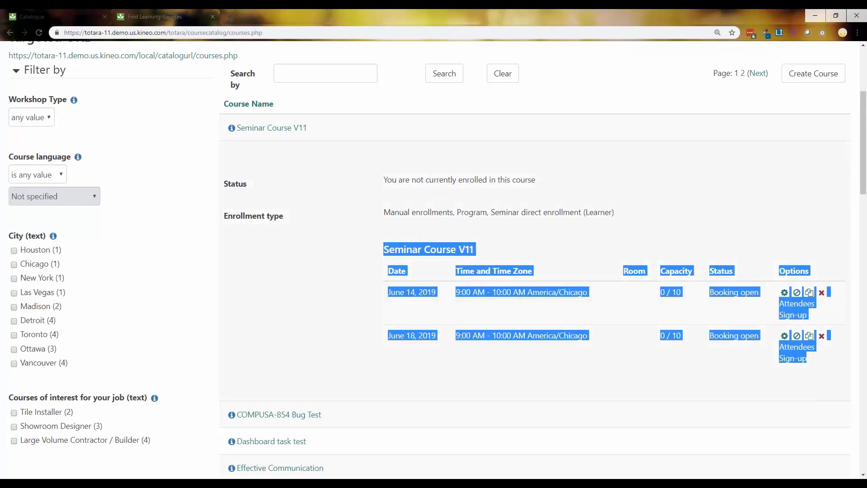
{"action": "left_click", "coordinate": [786, 231]}
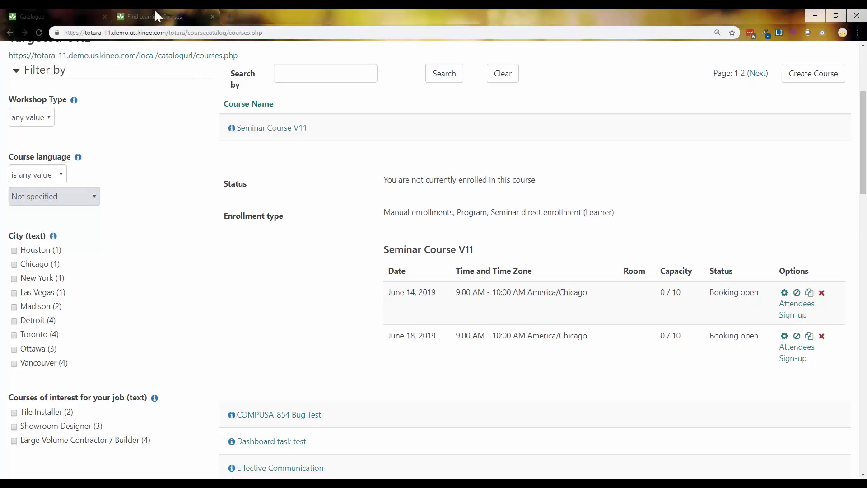
Open Seminar Course V12's details in the Totara 12 catalogue and enrol in it
{"action": "left_click", "coordinate": [55, 17]}
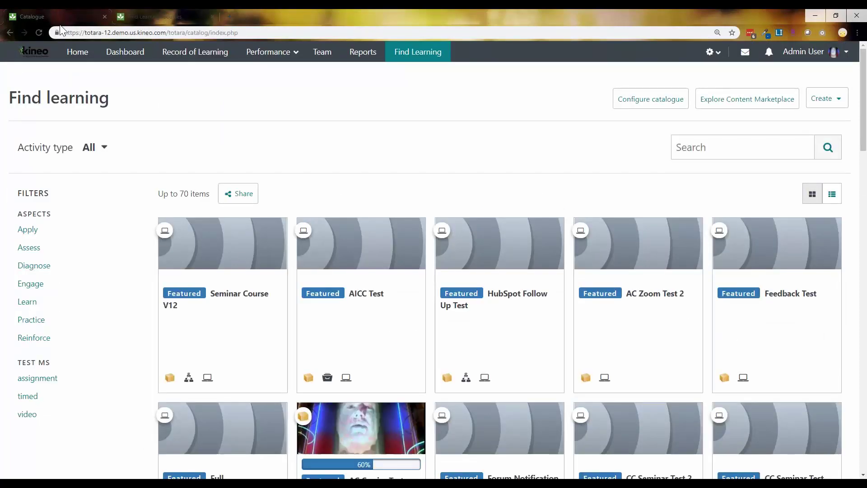
{"action": "left_click", "coordinate": [229, 259]}
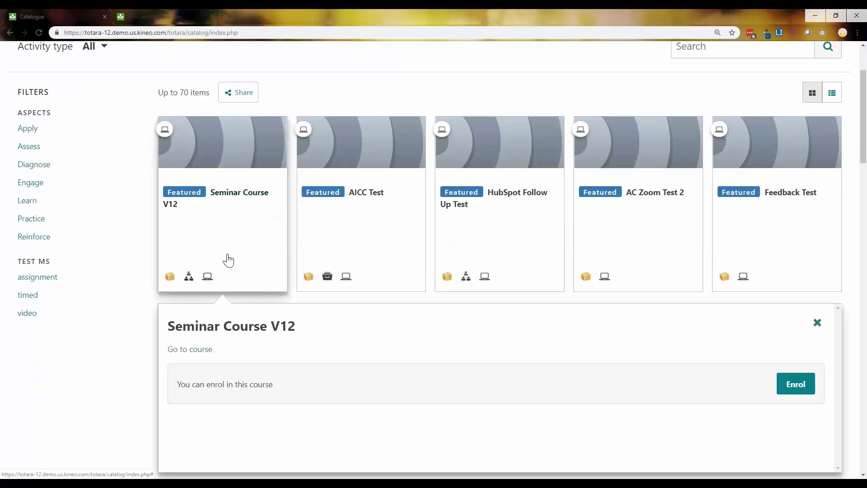
{"action": "scroll", "coordinate": [229, 260], "scroll_direction": "down", "scroll_amount": 1}
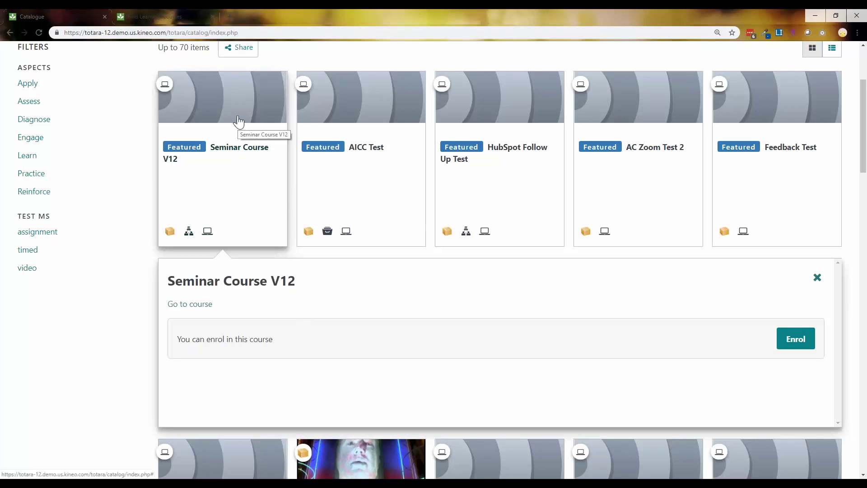
{"action": "left_click", "coordinate": [796, 344]}
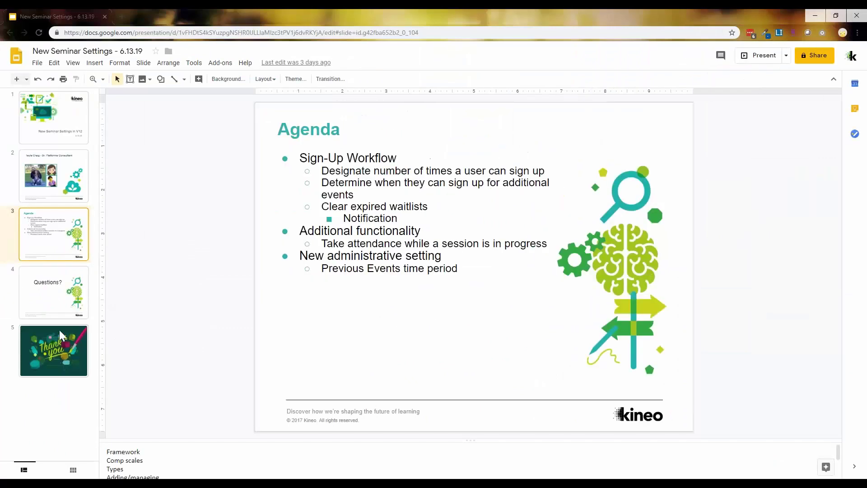
Present the New Seminar Settings deck full screen starting from the Thank you slide 5
{"action": "left_click", "coordinate": [60, 347]}
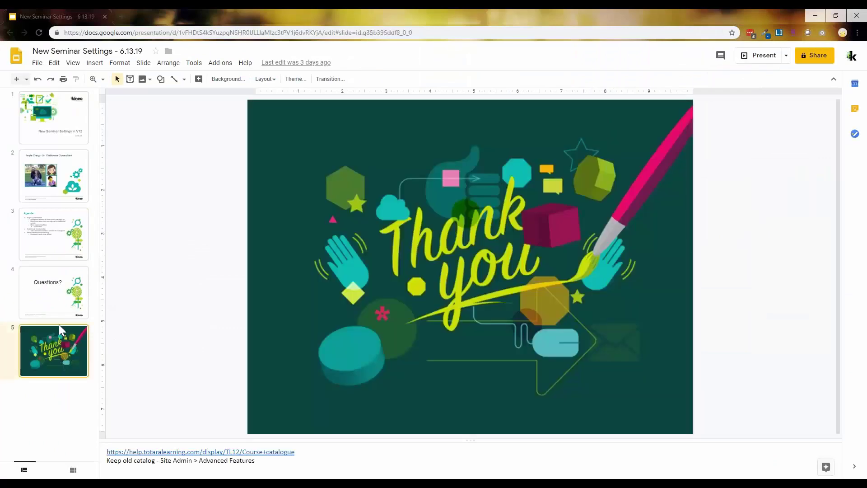
{"action": "left_click", "coordinate": [765, 56]}
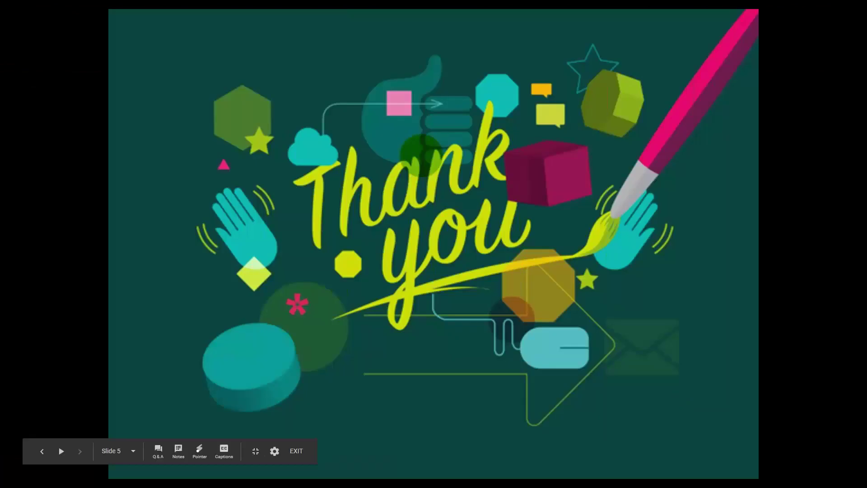